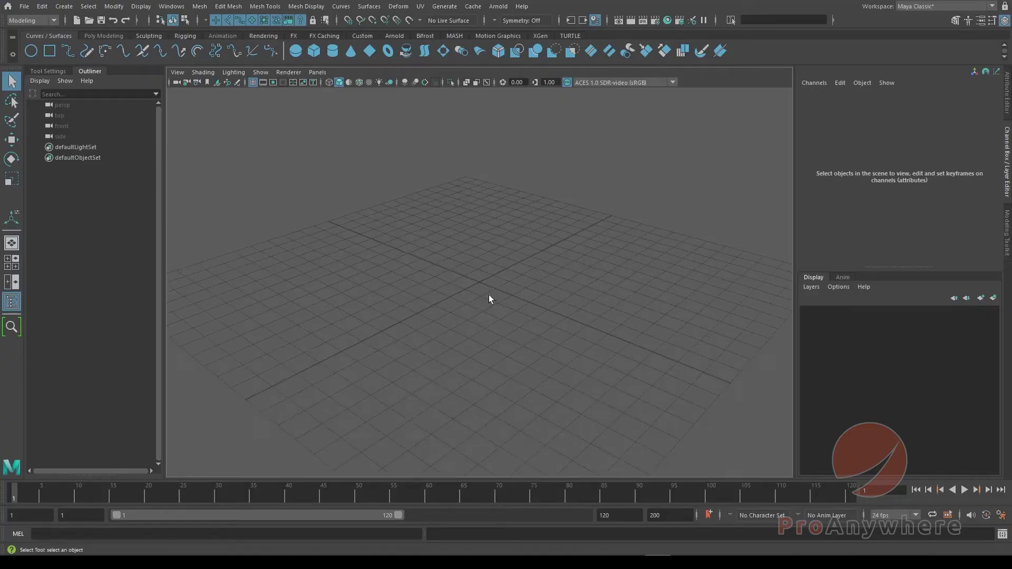
Create a polygon cube at the origin with its default size.
click(64, 7)
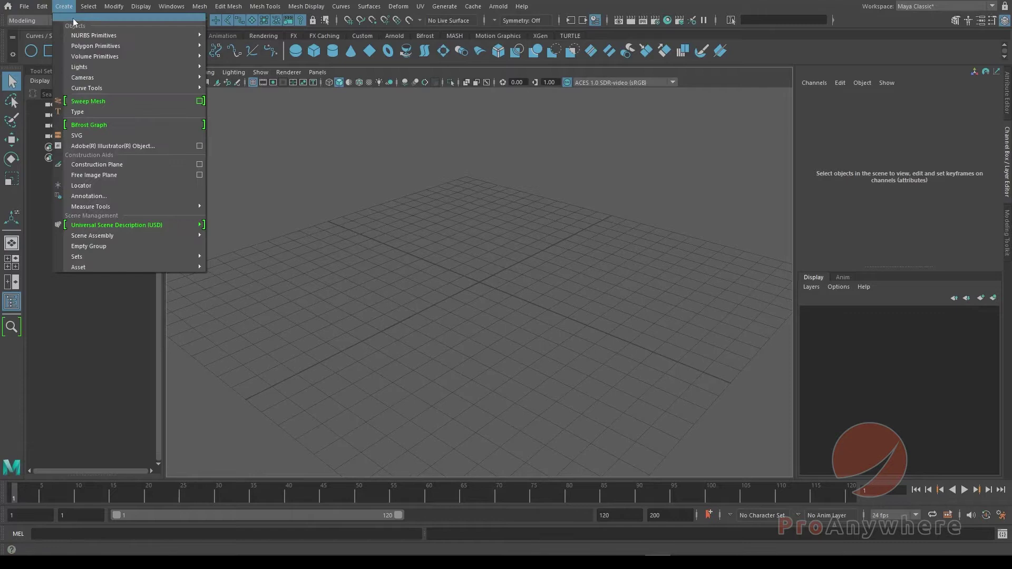
mouse_move(105, 47)
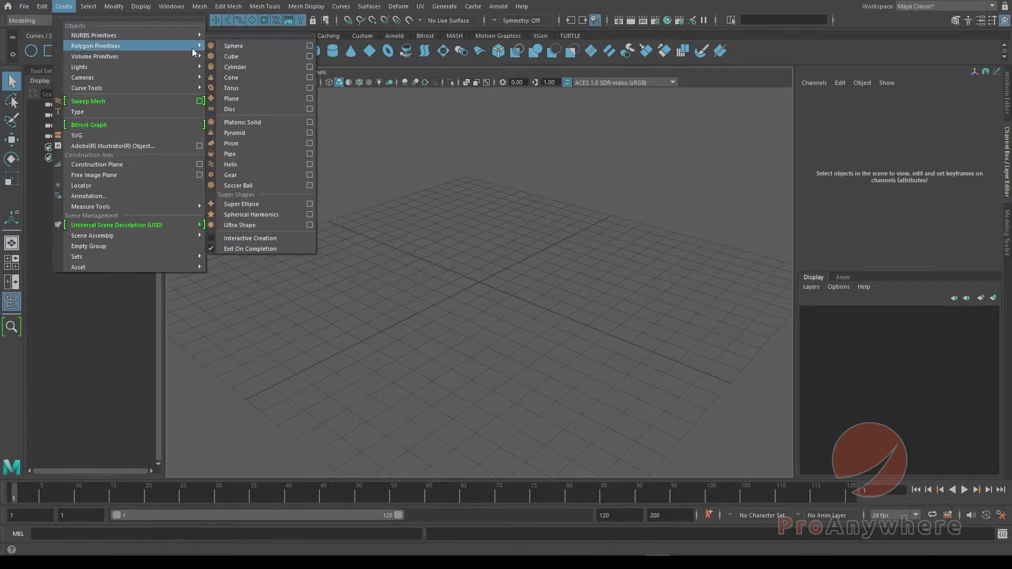
click(232, 58)
scroll(641, 355, up, 2)
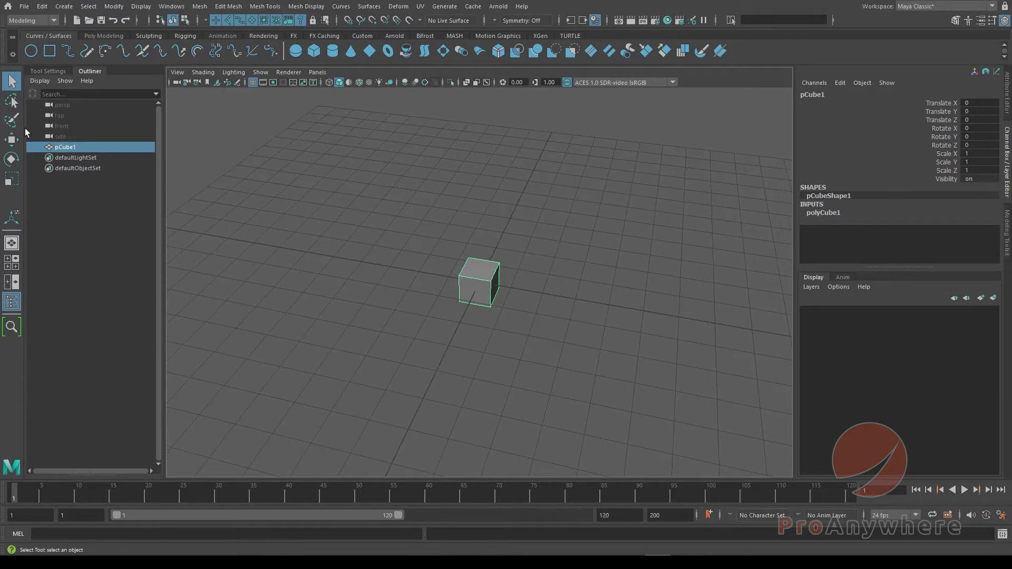
Try cloning the cube with the Move tool about 3.4 units along negative X, and undo the clone.
click(11, 144)
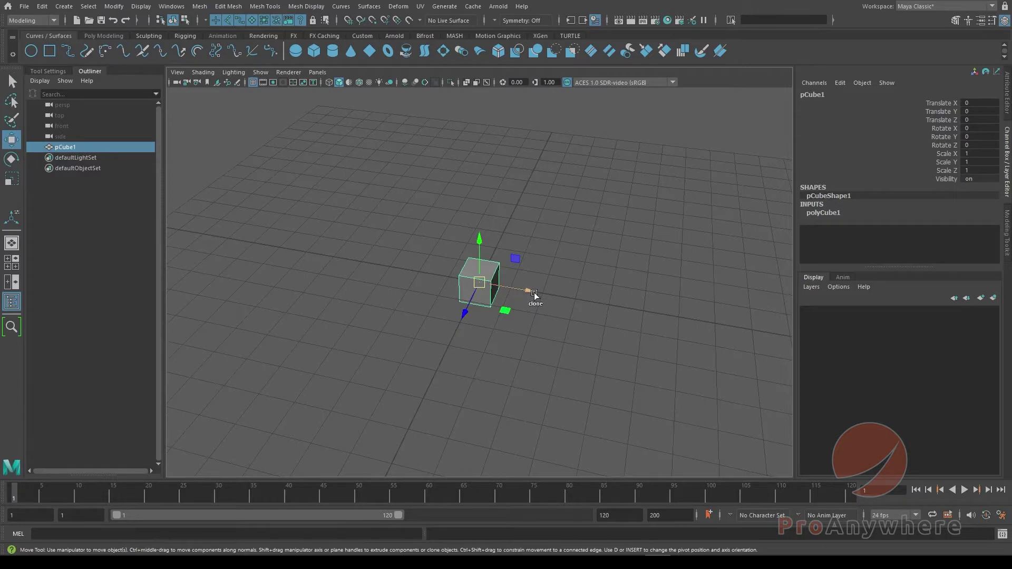
shift+drag(534, 292, 400, 285)
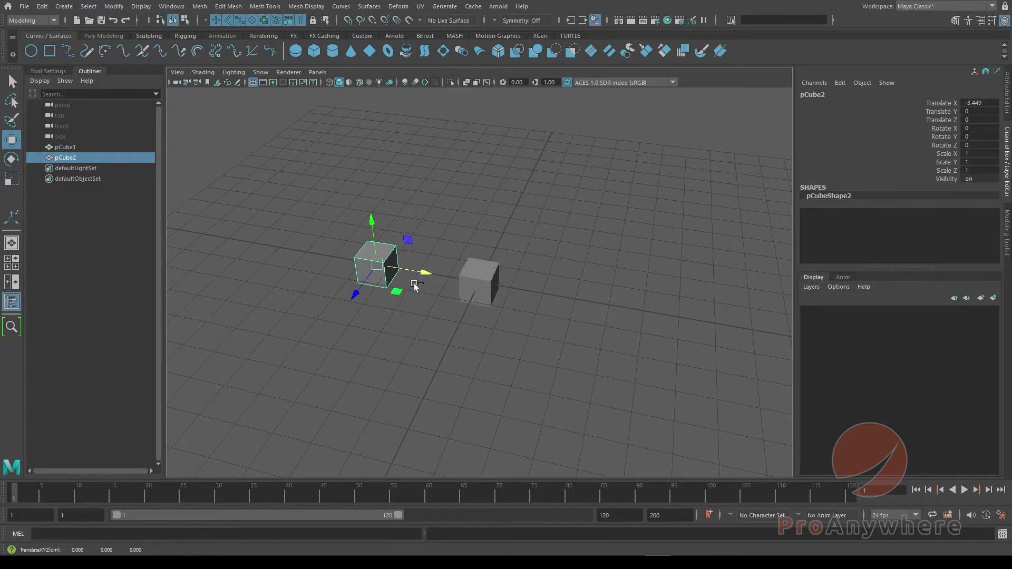
key(ctrl+z)
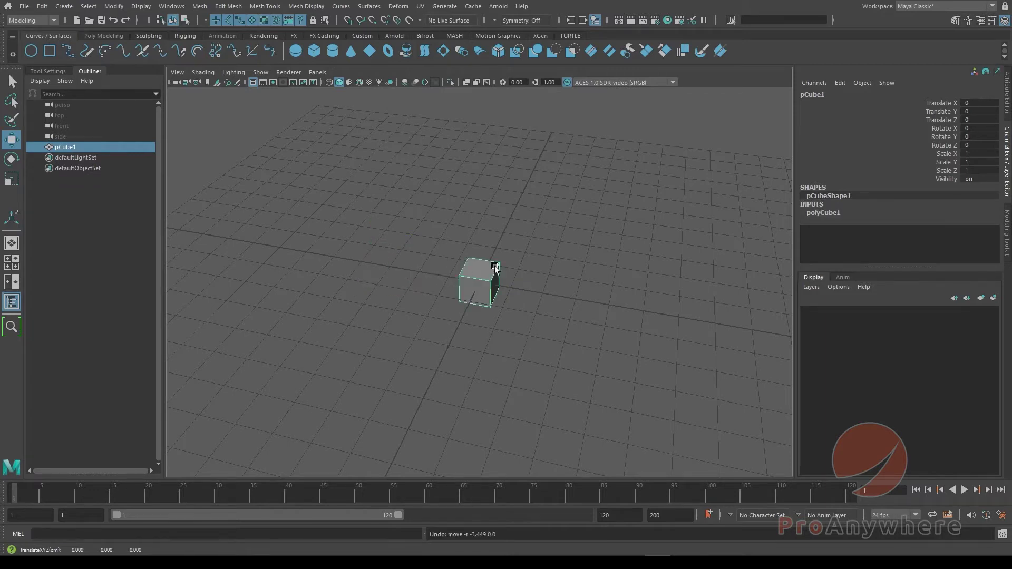
Try moving the cube about 3.2 units in X and 3.8 units in Y, and undo the move.
click(18, 140)
mouse_move(444, 246)
alt+mouse_down()
mouse_move(443, 269)
mouse_move(473, 248)
mouse_move(516, 254)
mouse_move(531, 213)
alt+mouse_up()
click(517, 290)
click(478, 285)
key(ctrl+z)
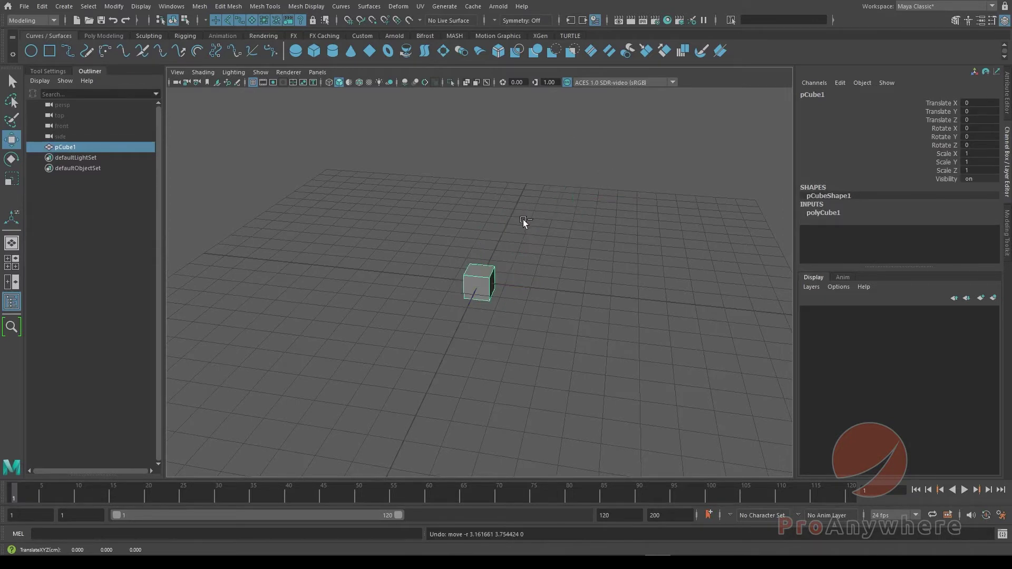
Duplicate the cube and move the copy along the X axis to about -2.9.
alt+drag(476, 272, 577, 351)
click(568, 335)
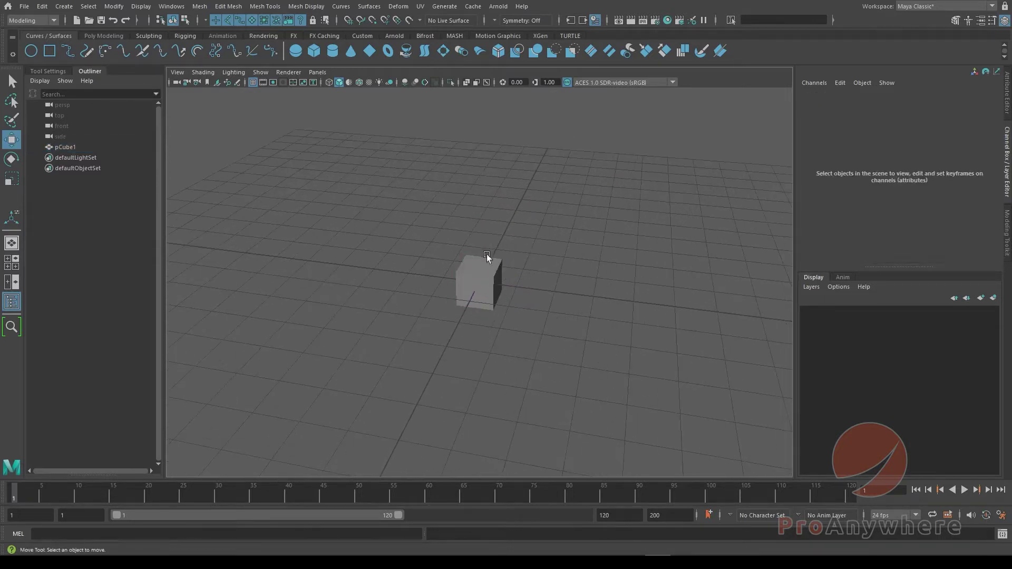
click(477, 269)
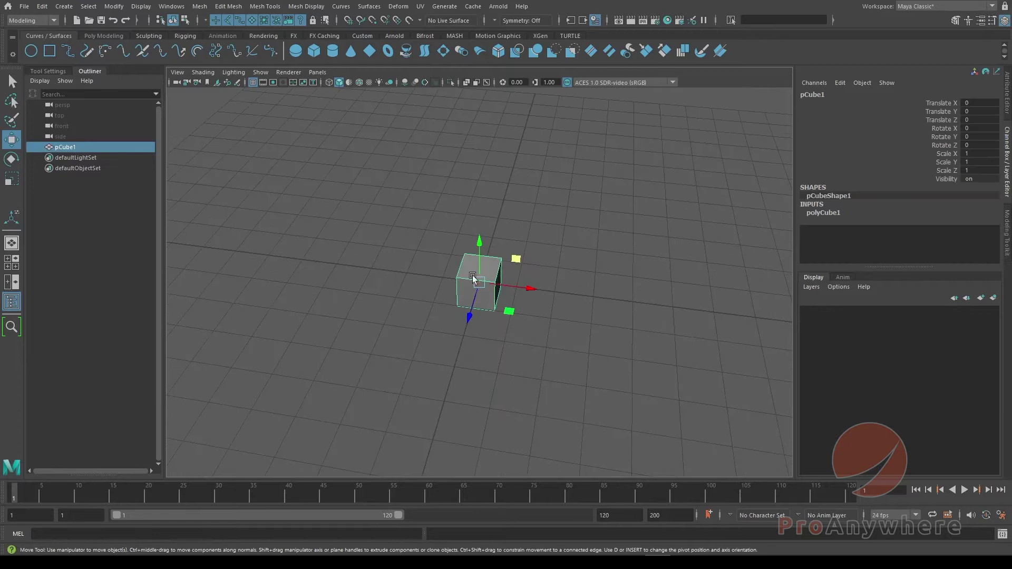
click(46, 9)
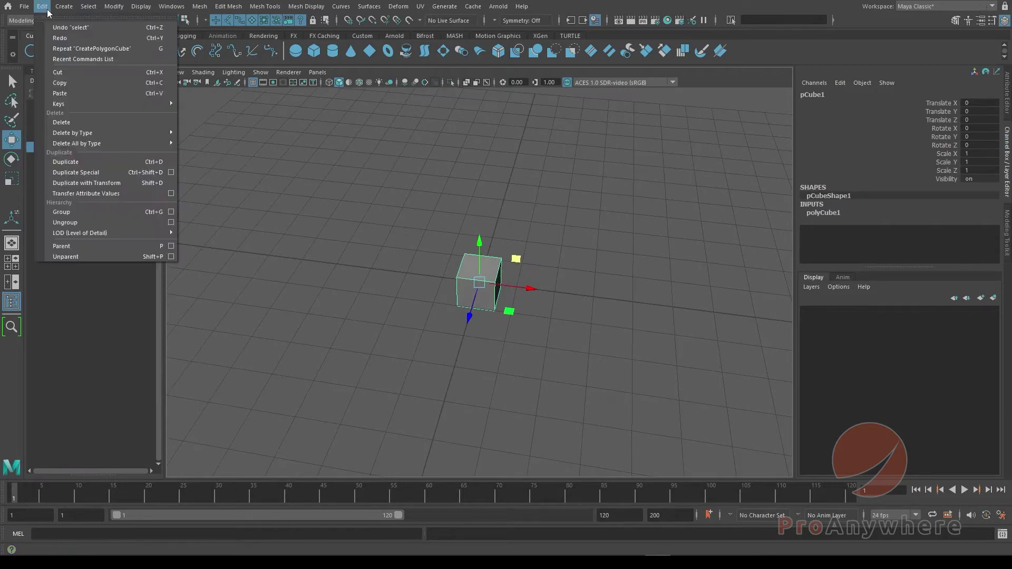
click(62, 162)
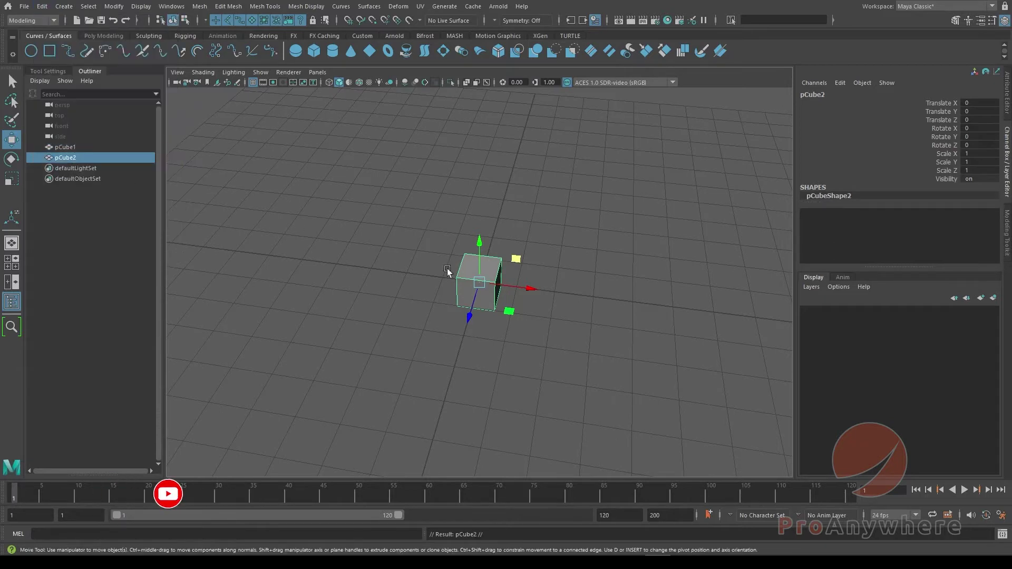
drag(524, 289, 423, 256)
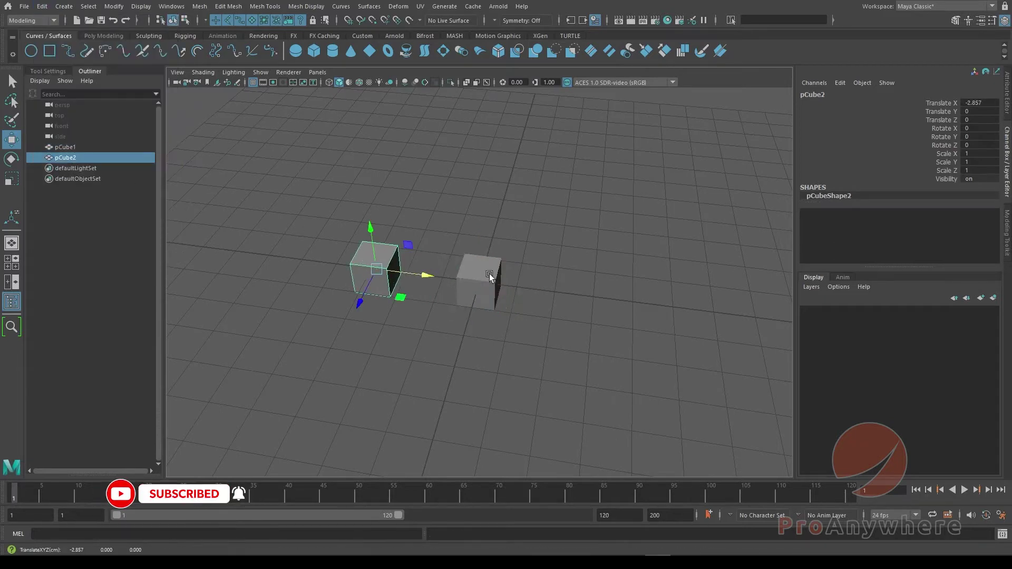
Duplicate the copied cube and move the new one along the X axis to about -4.9.
click(42, 6)
click(66, 163)
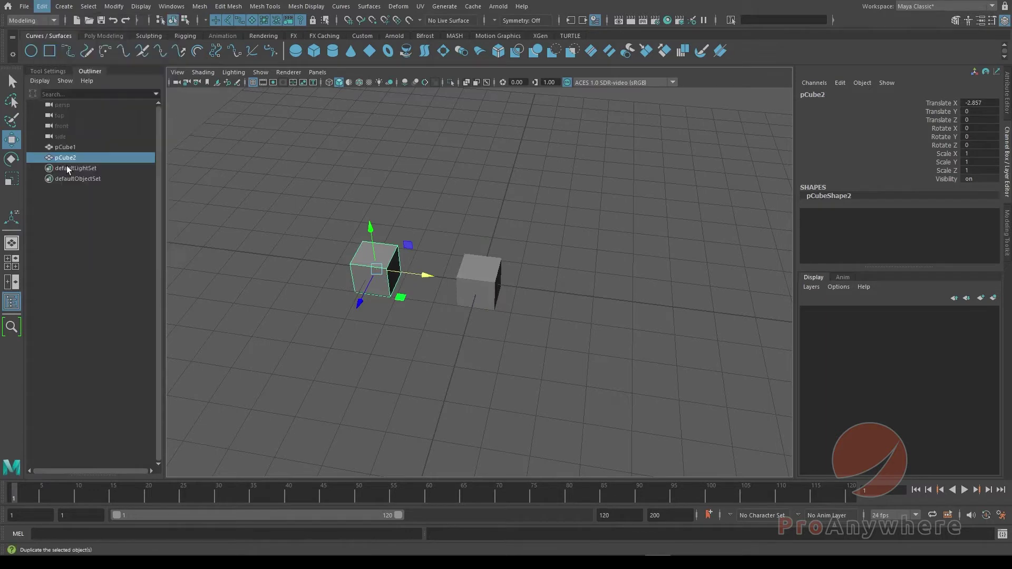
drag(425, 278, 354, 262)
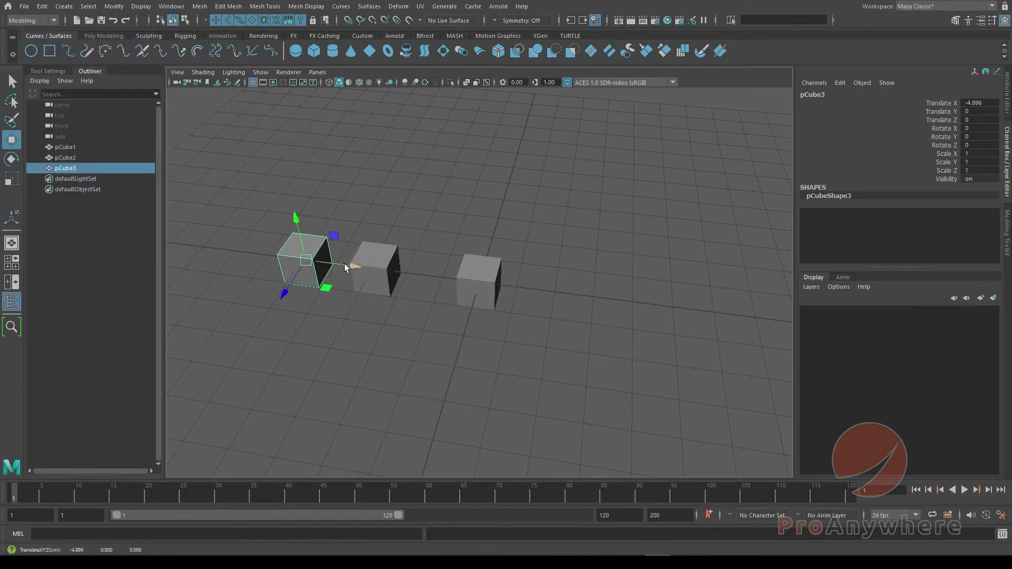
Select each of the three cubes in turn to compare their input history, and expand the polyCube1 input of the original.
click(413, 265)
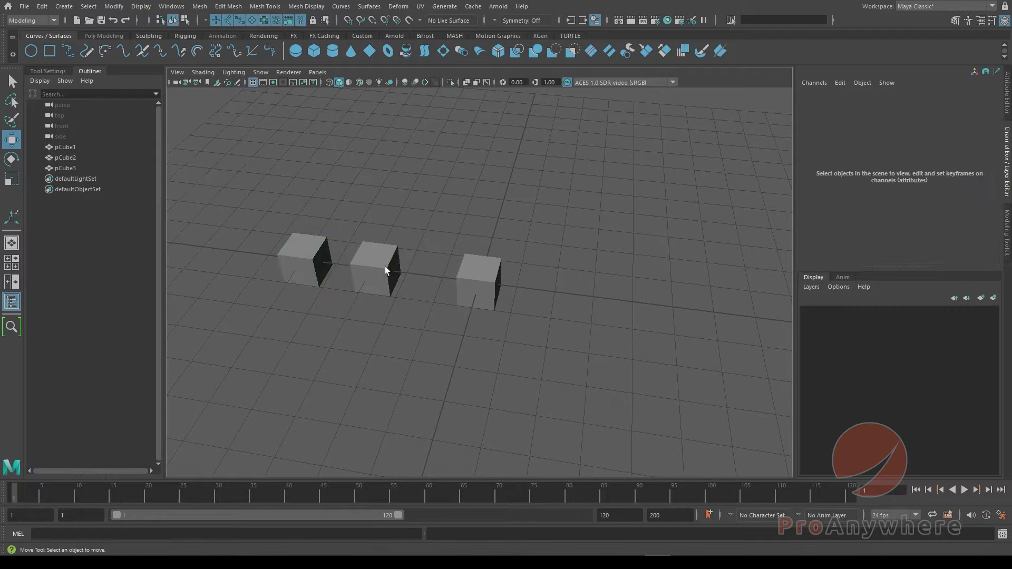
key(ctrl+z)
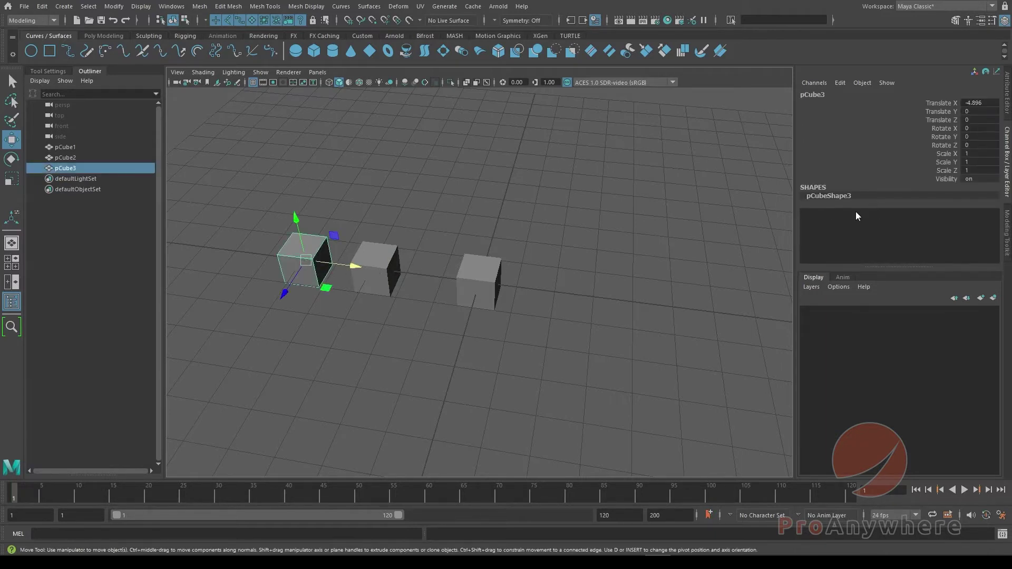
key(Left)
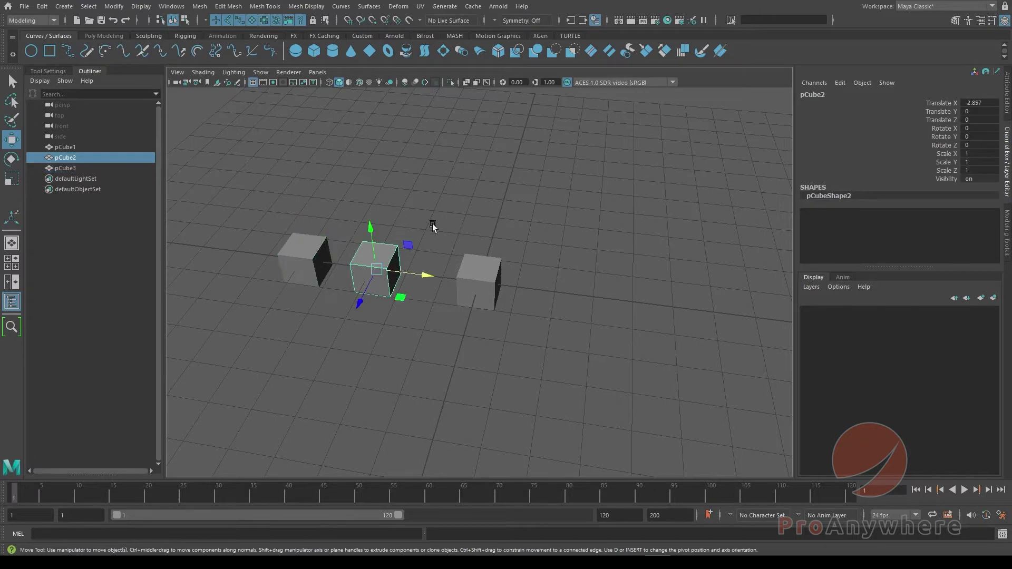
click(483, 283)
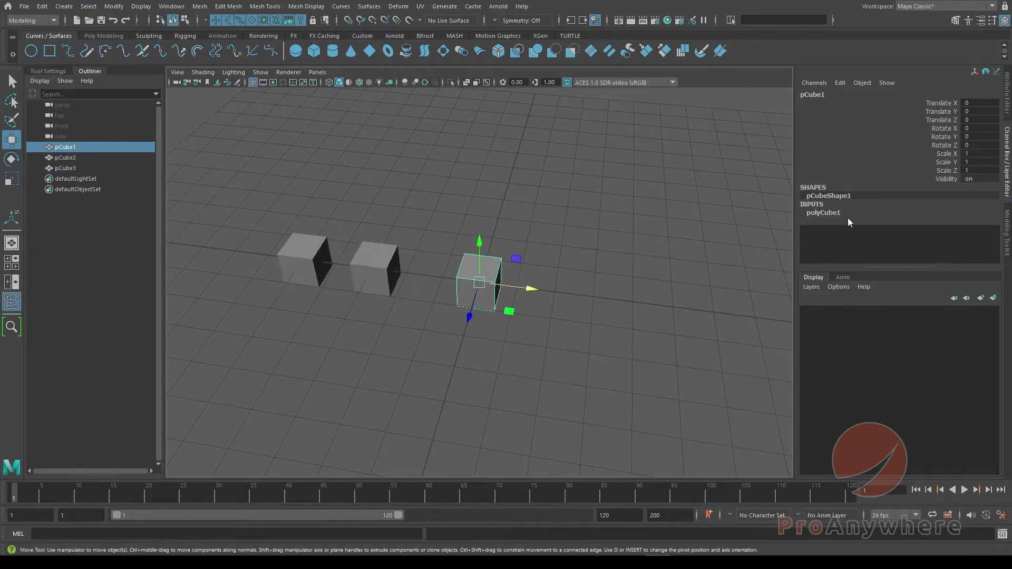
click(820, 214)
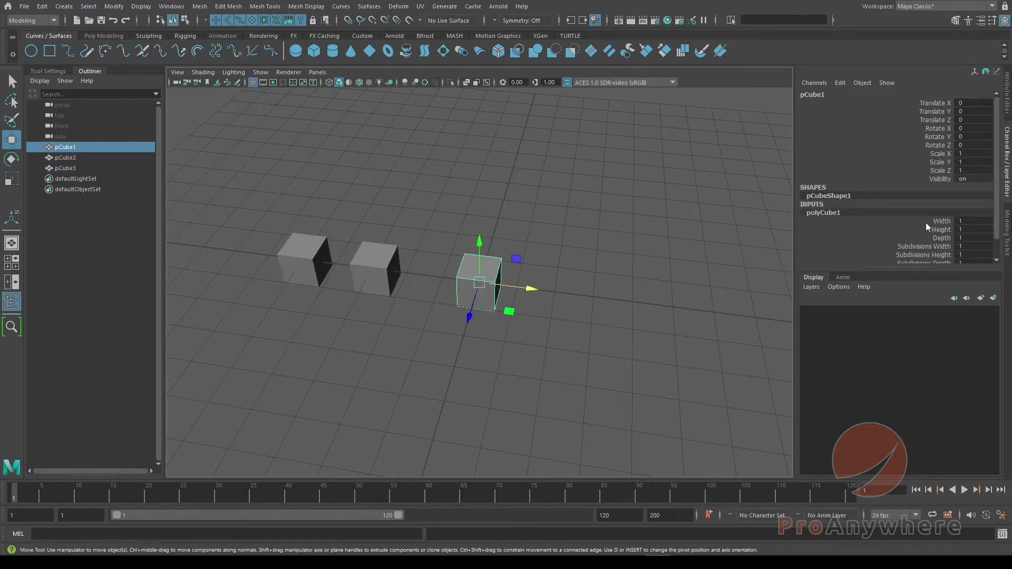
Try adjusting the original cube's Width and Height through its polyCube1 input, and undo the changes.
click(926, 221)
middle_drag(530, 265, 615, 280)
key(ctrl+z)
click(933, 230)
key(ctrl+z)
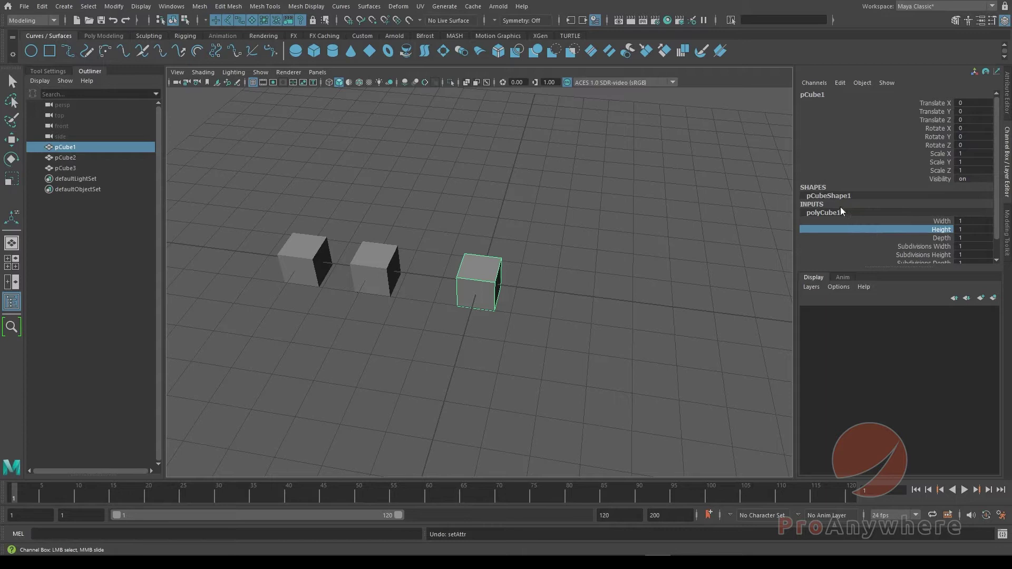
Try deleting the original cube's history with the Channel Box's Delete History command, and undo the deletion.
click(840, 83)
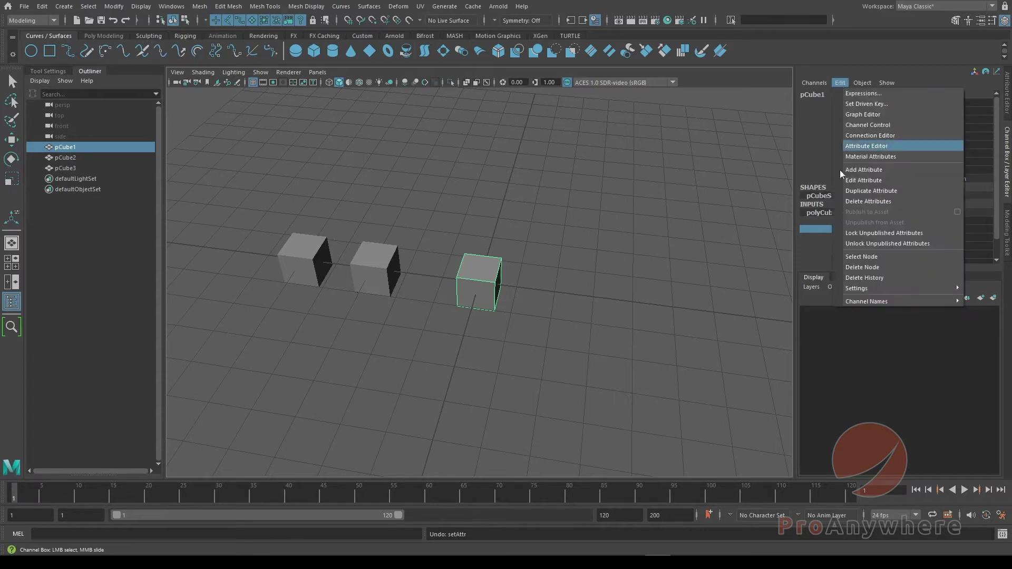
click(850, 278)
key(w)
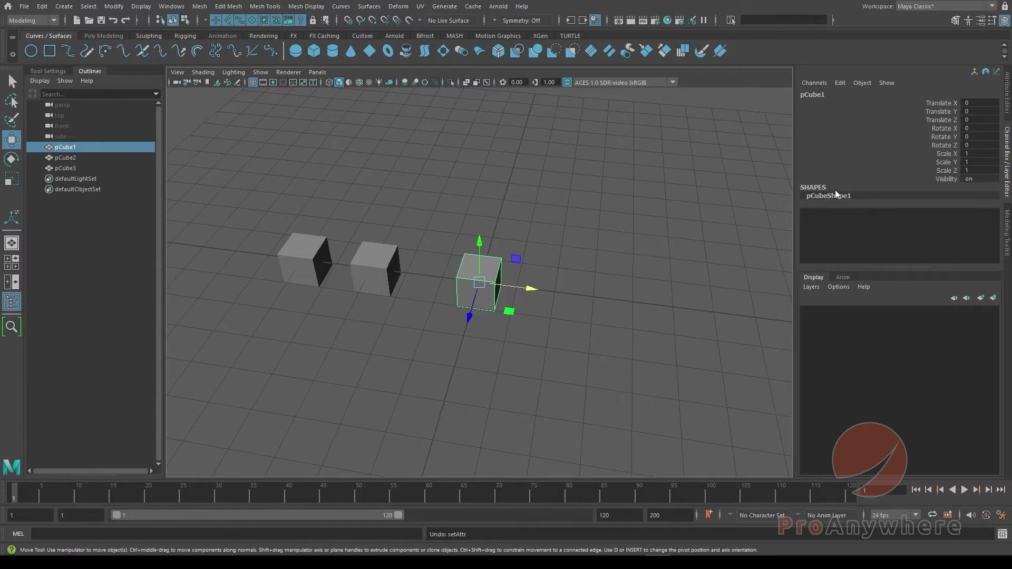
key(ctrl+z)
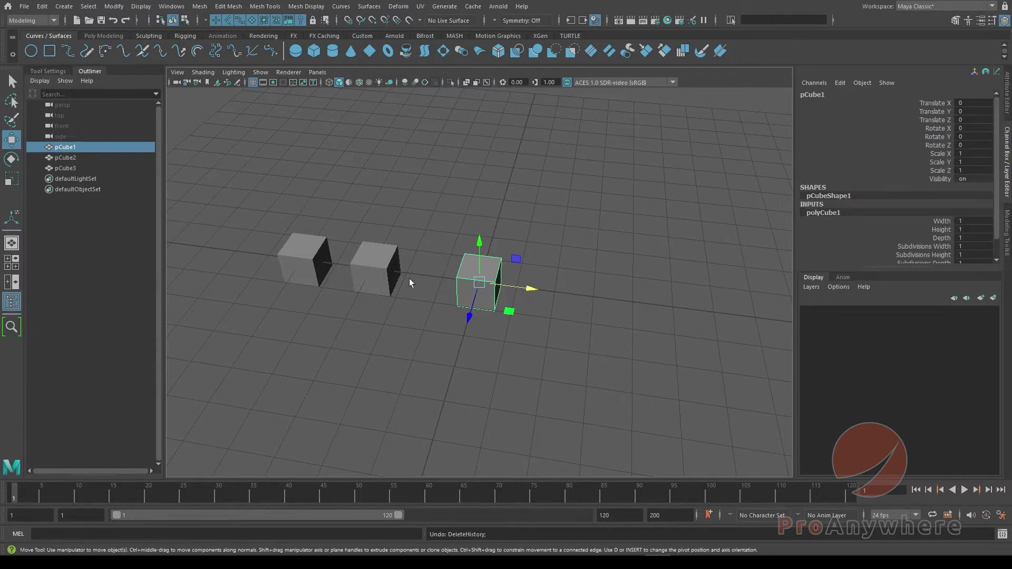
Try removing the original cube's history with Delete by Type, and undo the removal.
click(42, 7)
mouse_move(55, 136)
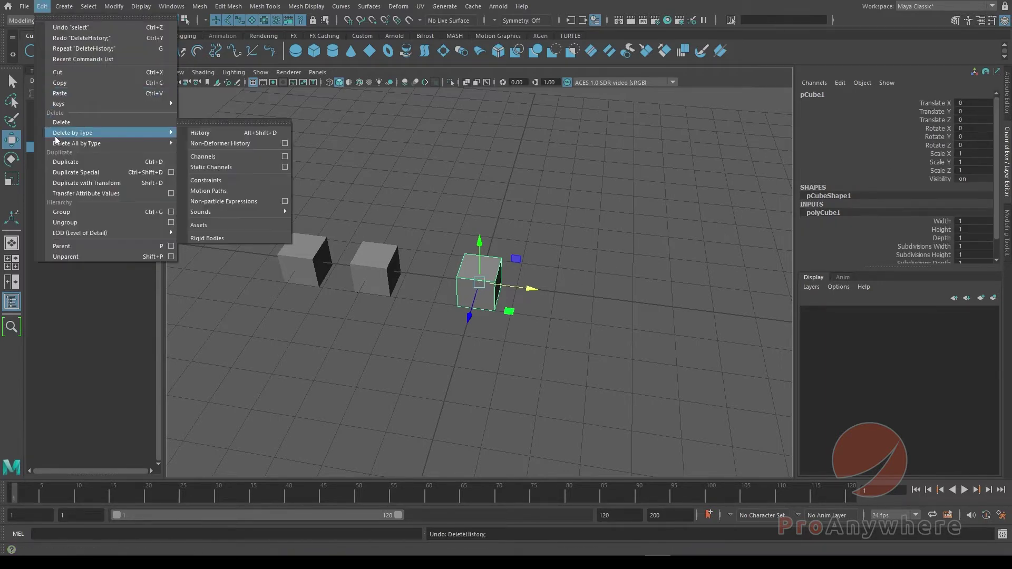
click(226, 132)
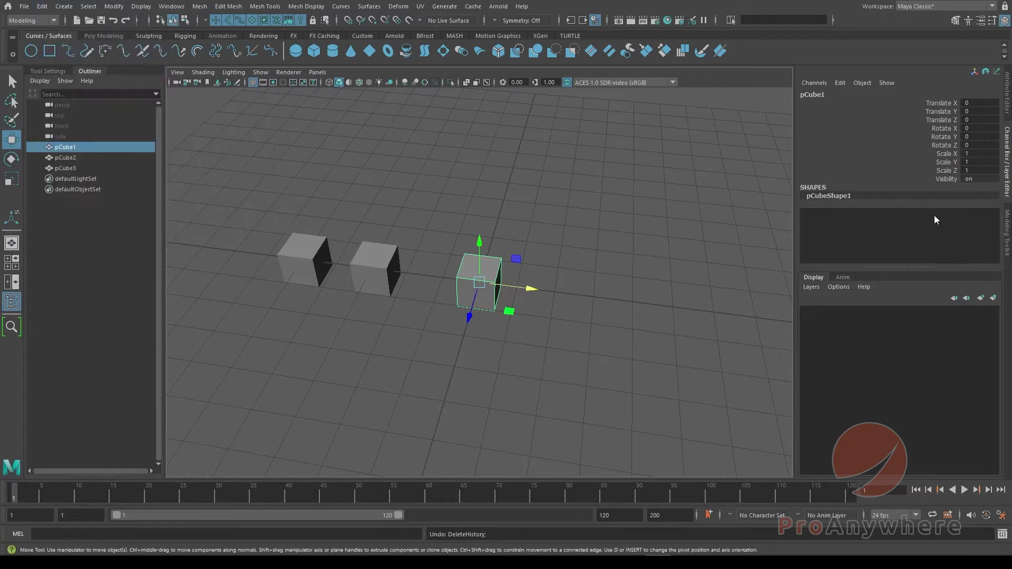
key(ctrl+z)
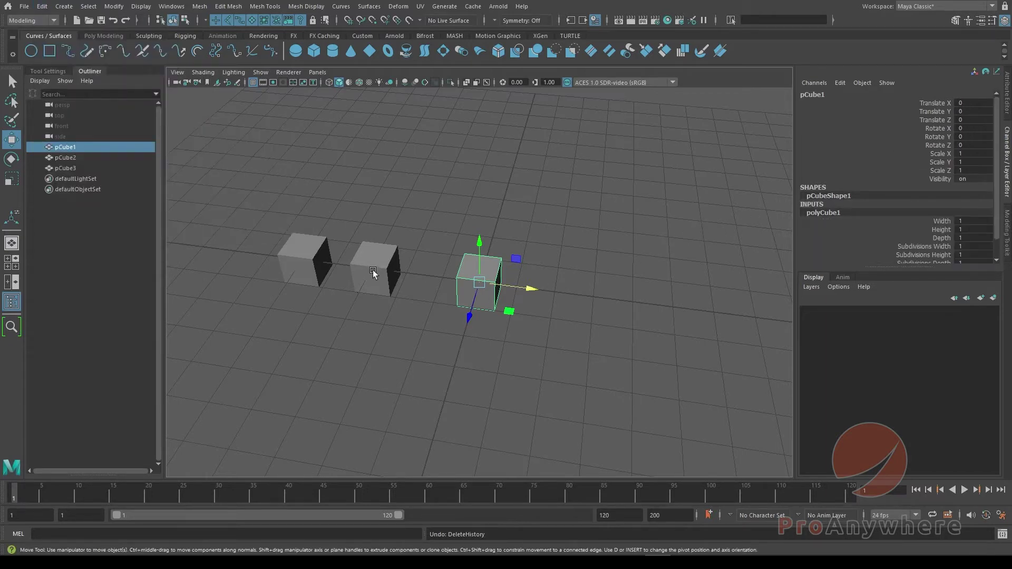
Delete both duplicated cubes, keeping only the original at the origin.
click(392, 215)
click(305, 261)
click(335, 239)
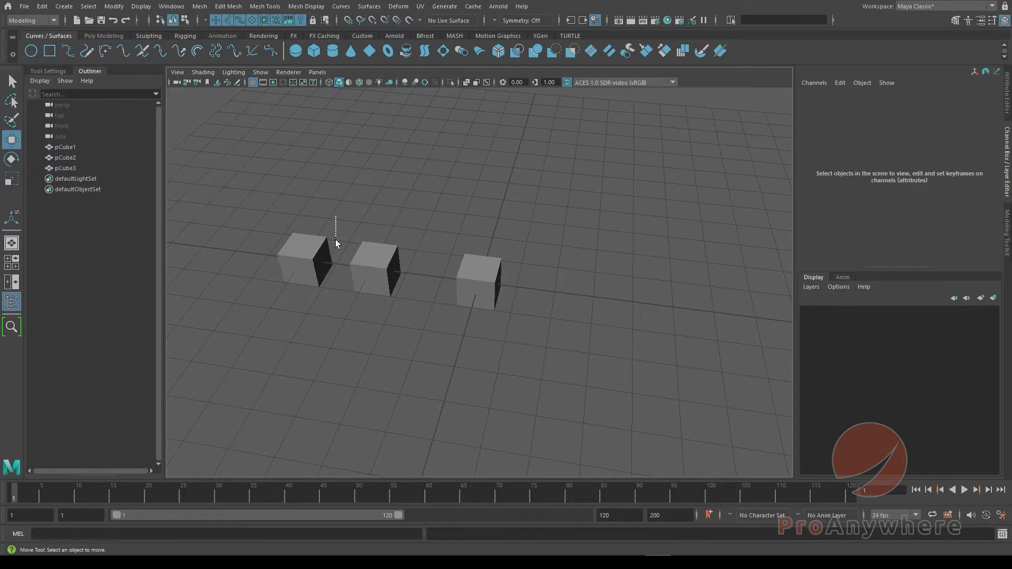
click(376, 287)
drag(284, 211, 396, 317)
key(Delete)
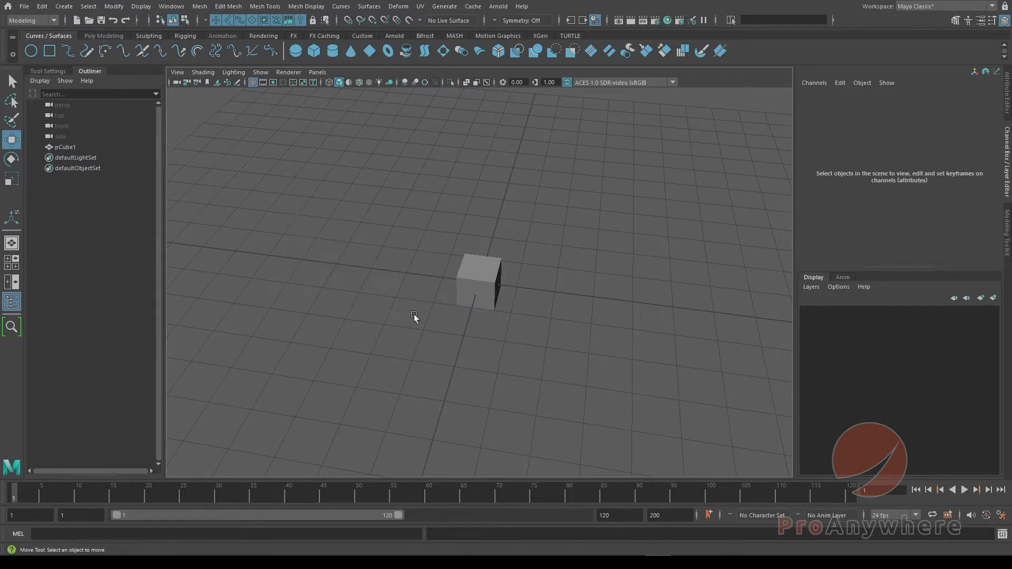
Select the remaining cube, open the Duplicate Special options and reset them to their defaults.
drag(473, 199, 501, 311)
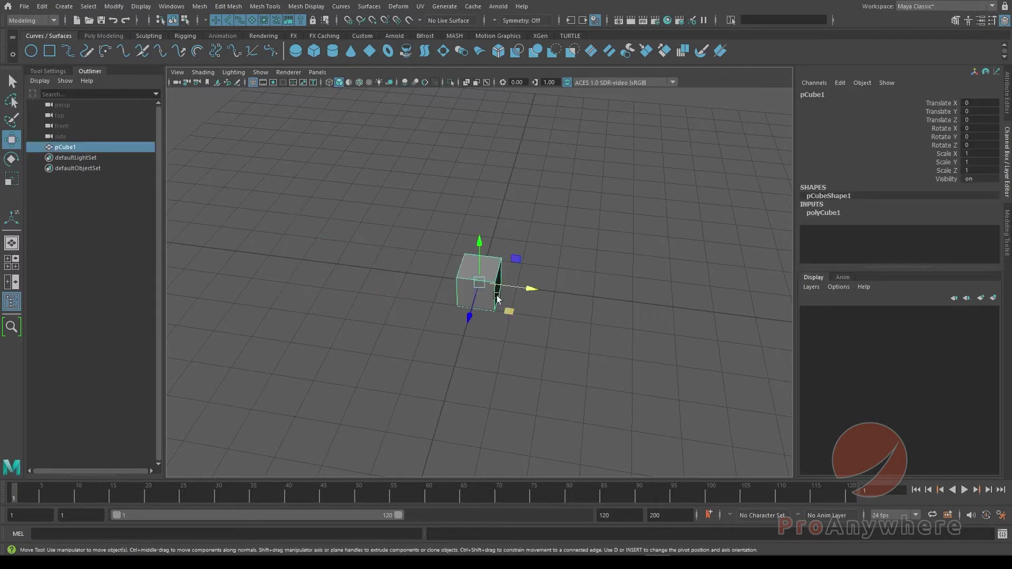
click(42, 6)
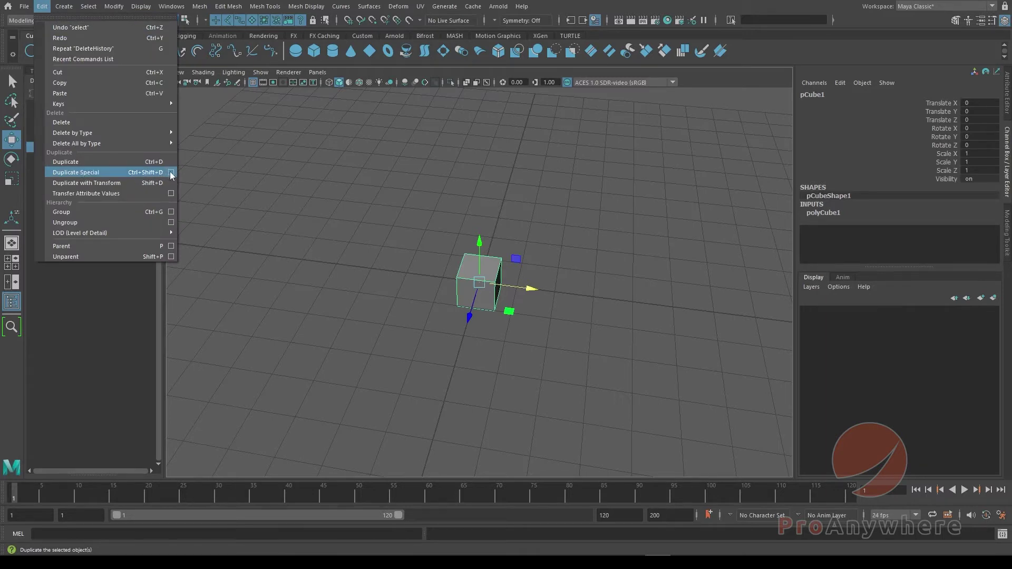
click(231, 330)
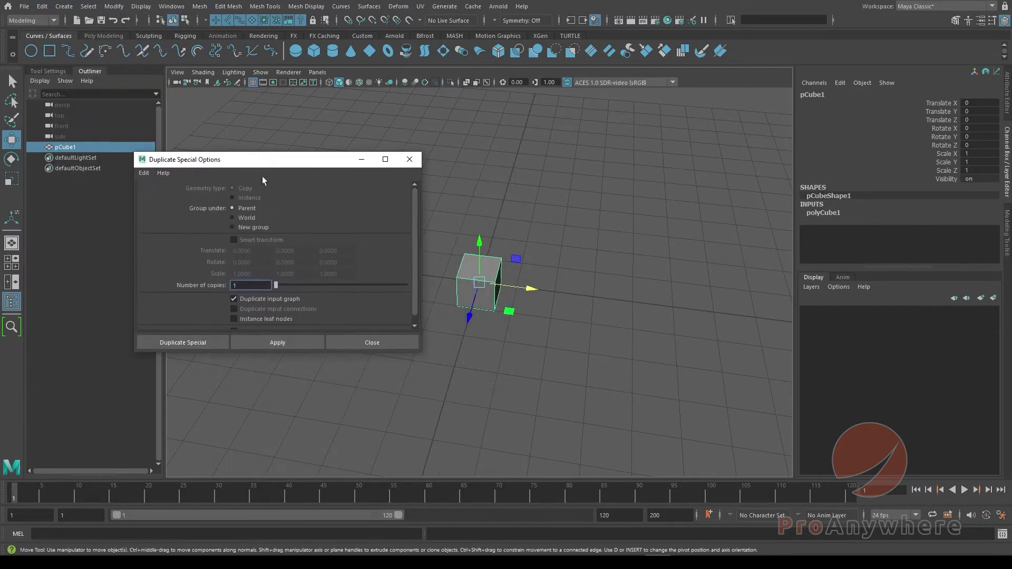
click(143, 173)
click(151, 192)
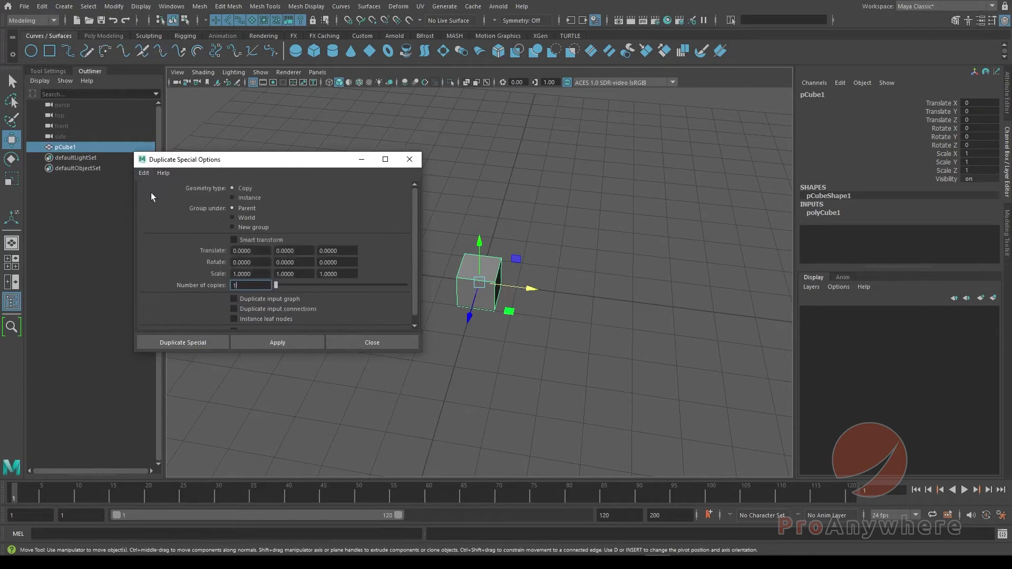
Enlarge the options window, enable Duplicate input graph and apply Duplicate Special to the cube with one copy.
drag(341, 351, 339, 404)
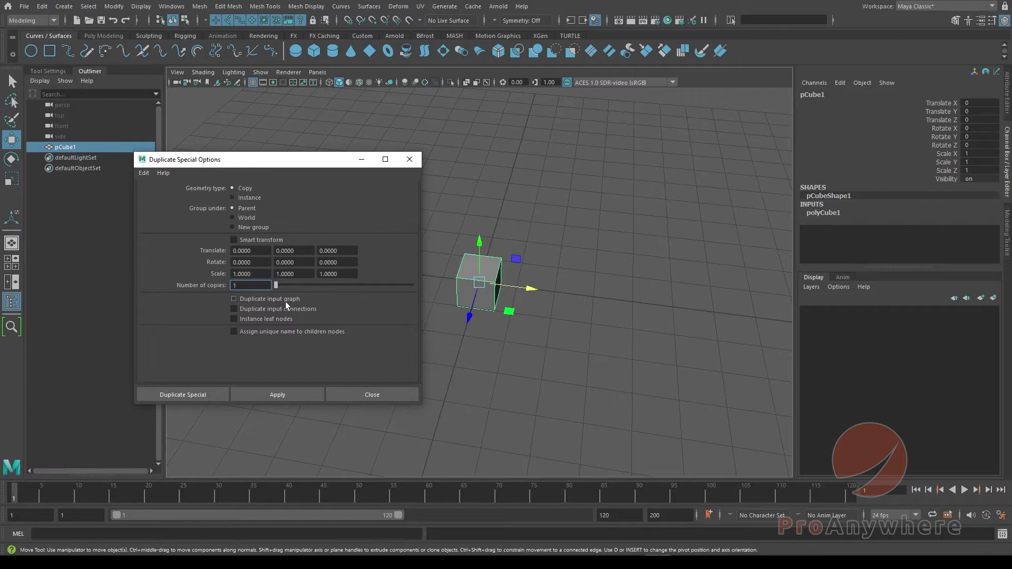
click(234, 299)
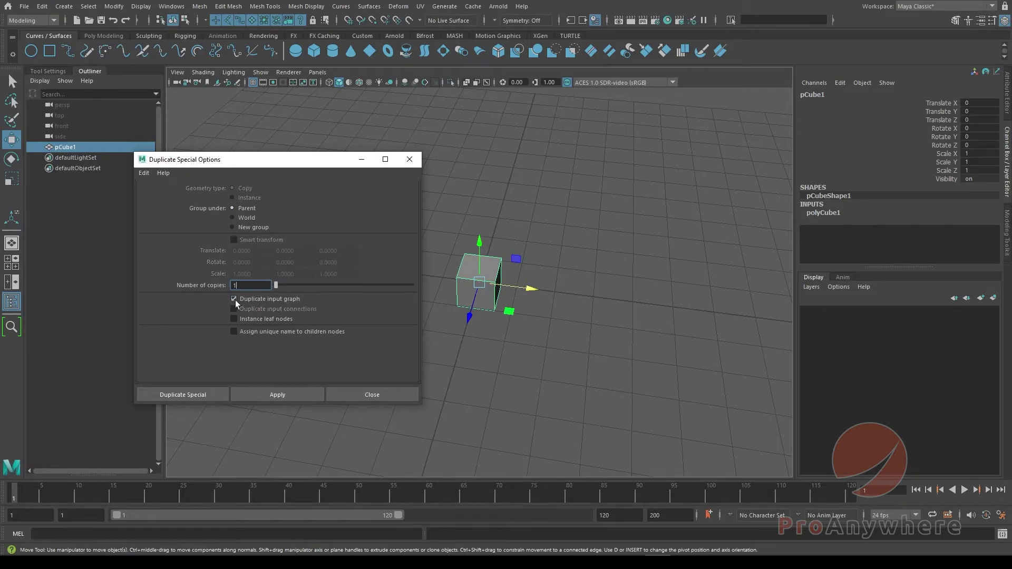
click(258, 393)
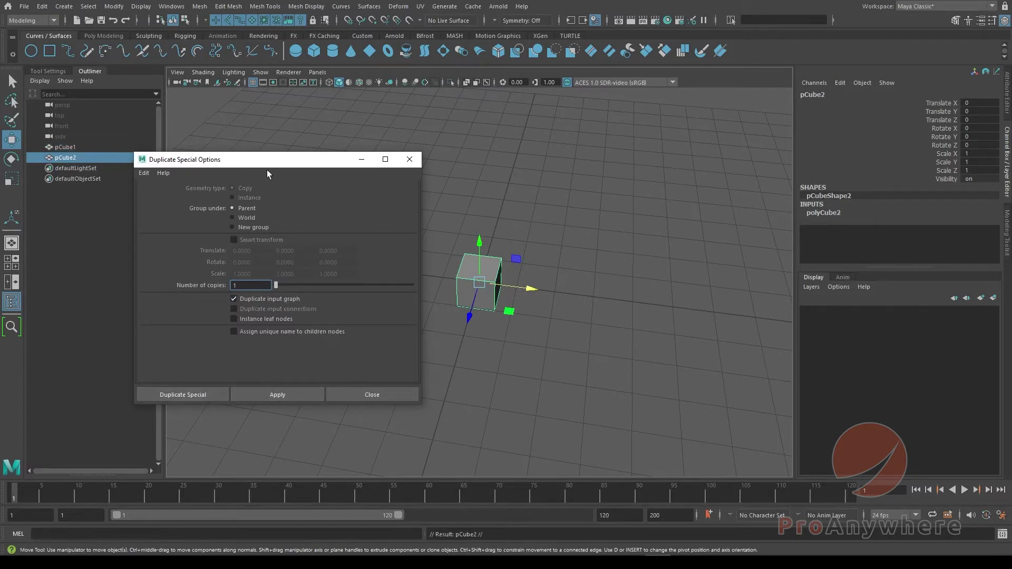
Dismiss the Duplicate Special options and move the duplicated cube along X to about -2.68.
drag(267, 164, 272, 183)
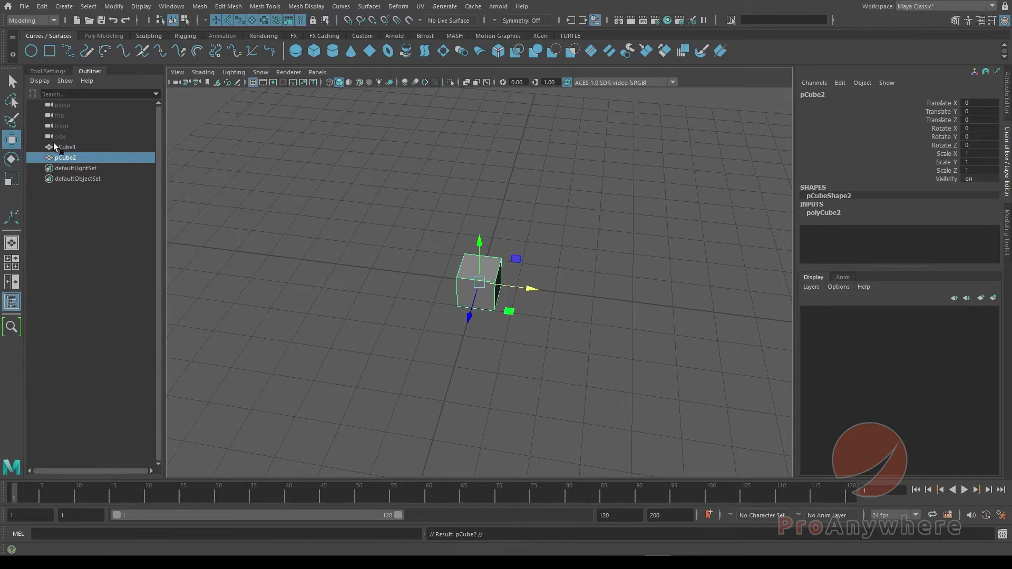
drag(522, 287, 429, 261)
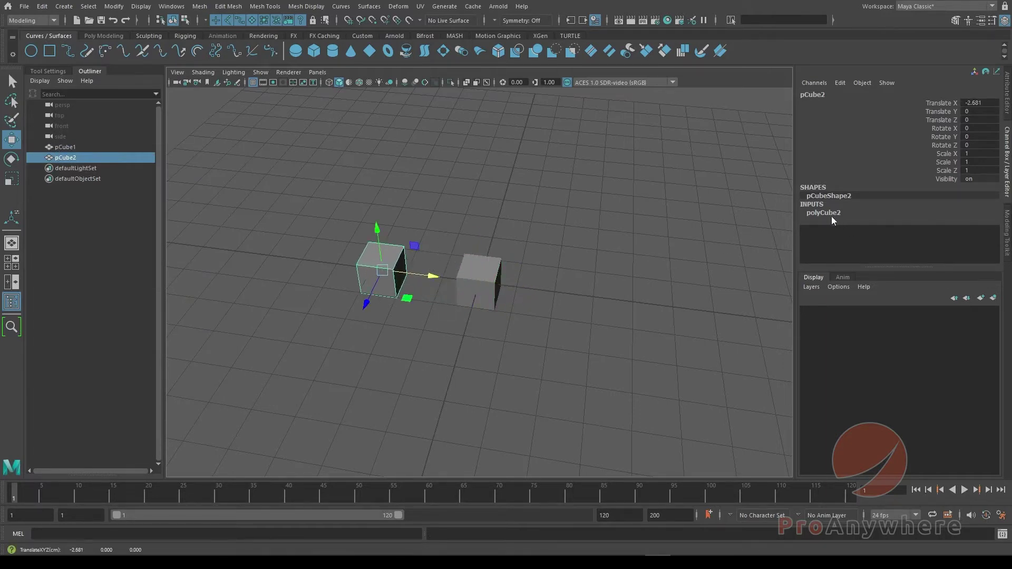
Try widening the original cube to 4.1 through its polyCube1 input, and undo the change.
click(477, 304)
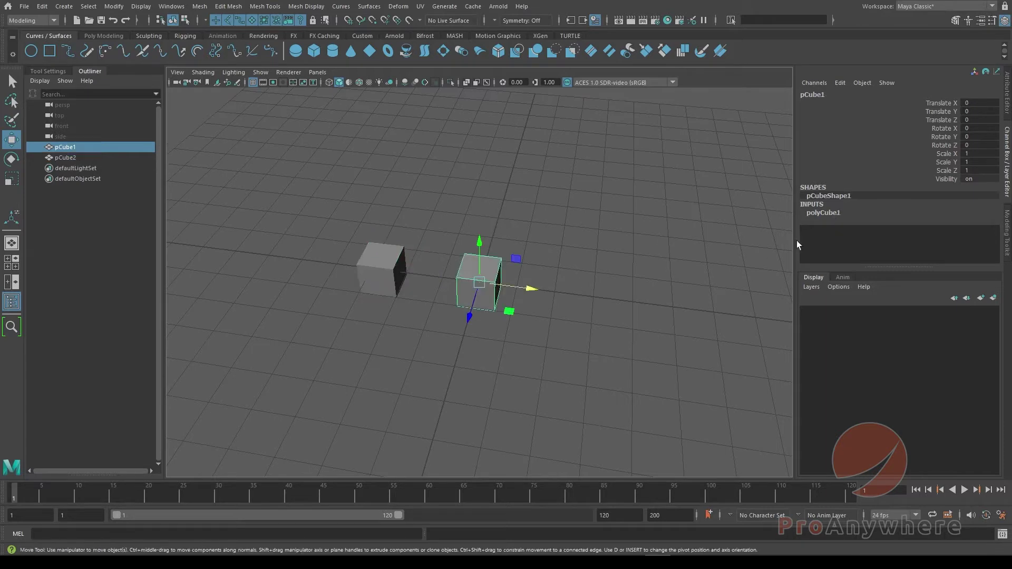
click(827, 214)
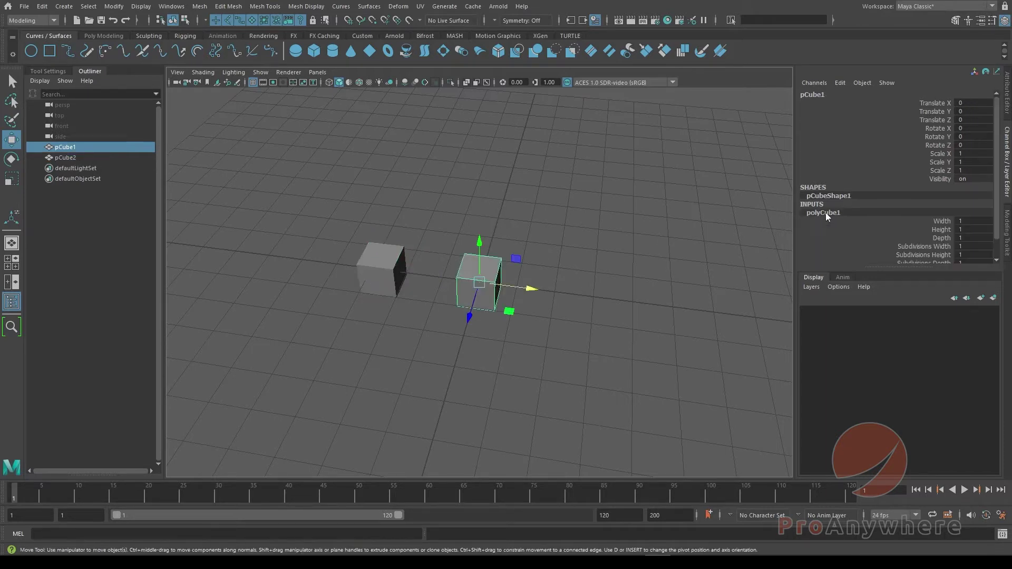
click(939, 222)
middle_drag(567, 237, 583, 235)
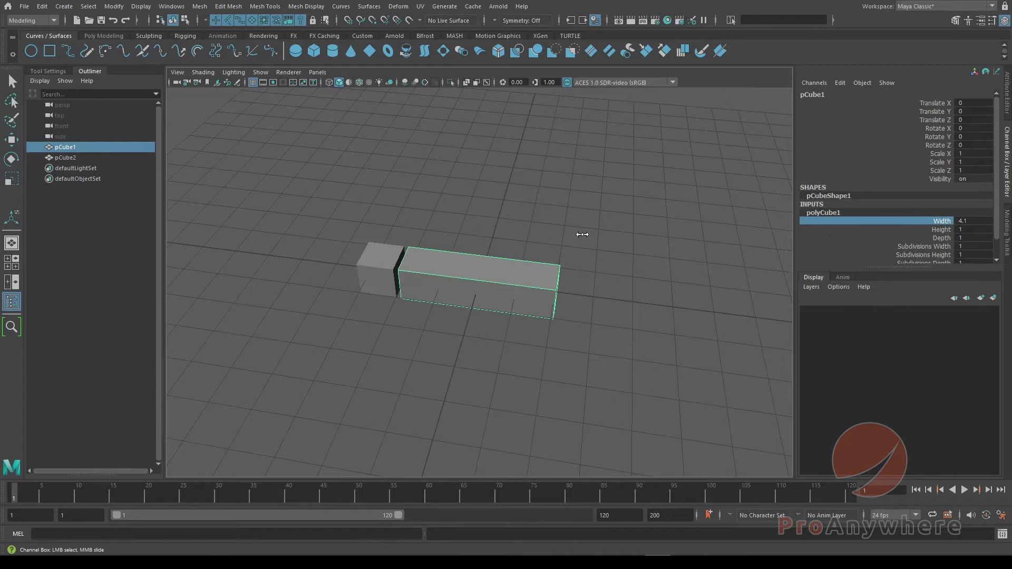
key(ctrl+z)
Try widening the duplicated cube to 4.5 through its own polyCube2 input, and undo the change.
drag(418, 199, 385, 282)
key(w)
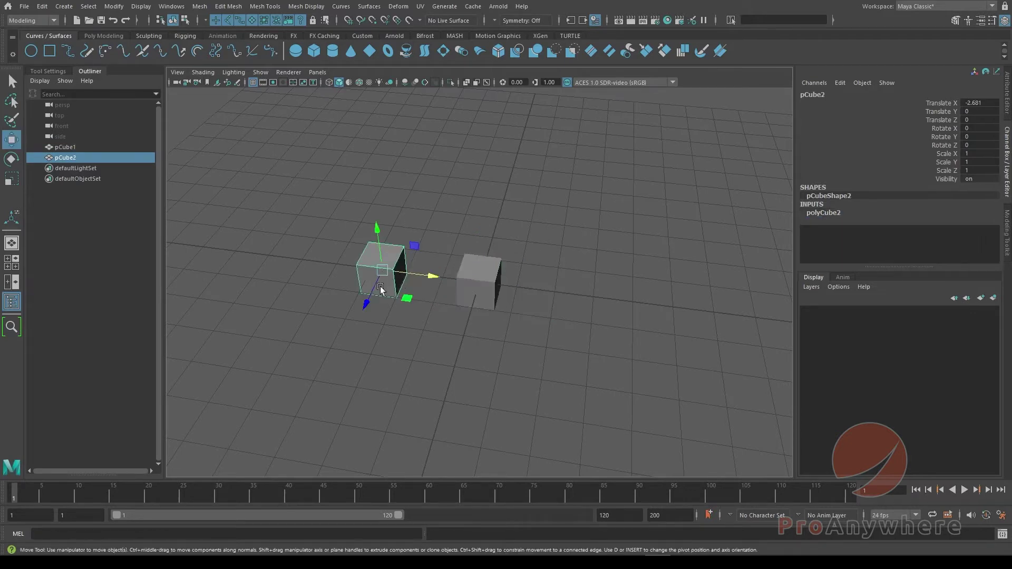
click(826, 212)
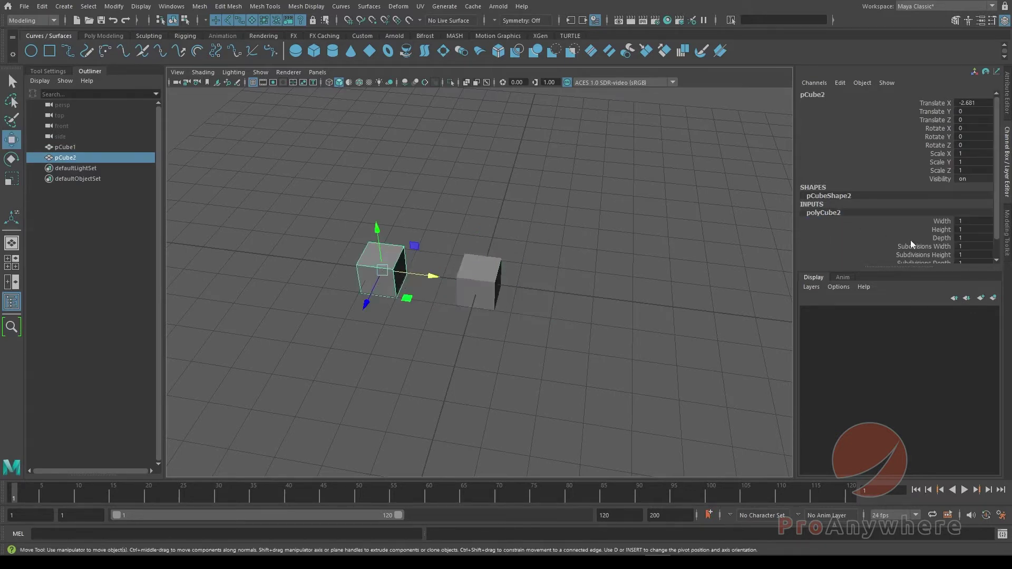
click(941, 221)
middle_drag(491, 272, 526, 274)
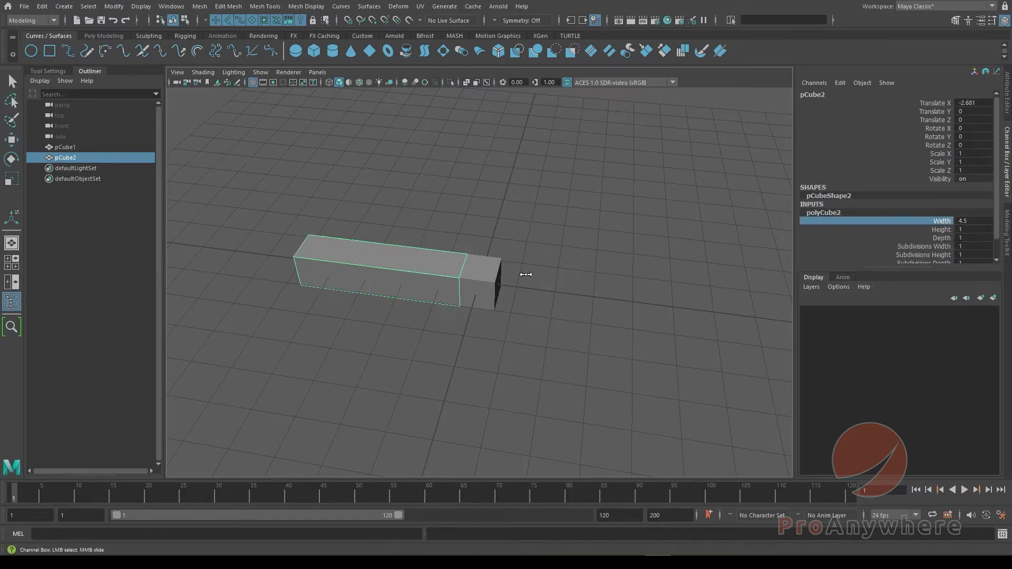
key(ctrl+z)
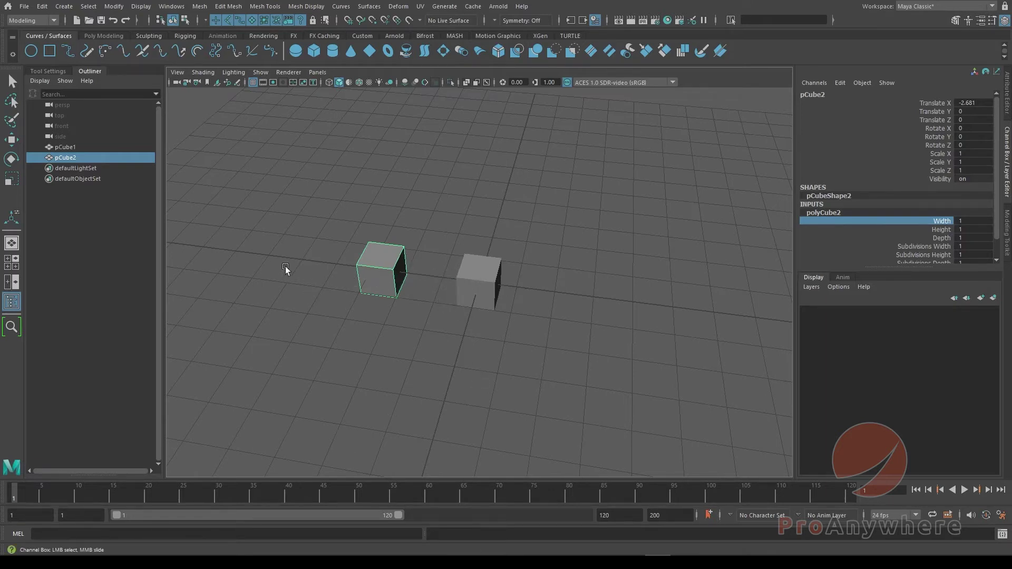
Delete the duplicated cube and reset the Duplicate Special options to their defaults.
key(w)
key(Delete)
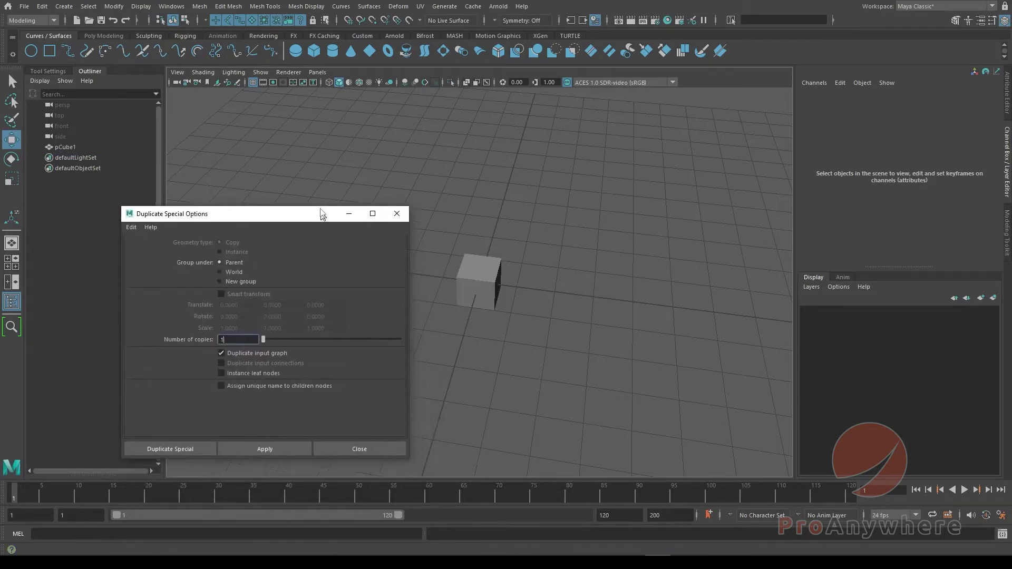
drag(323, 215, 316, 173)
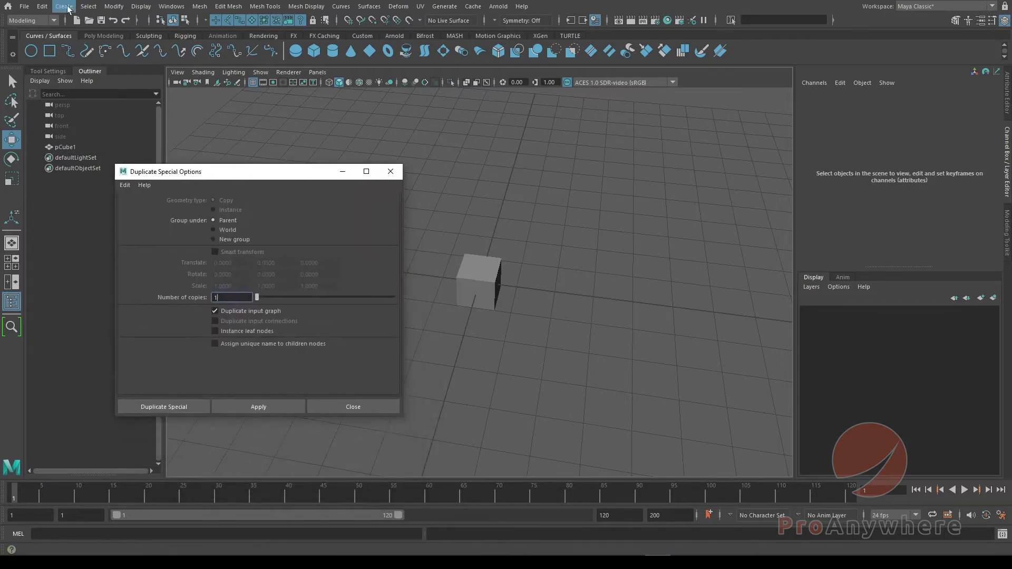
click(43, 6)
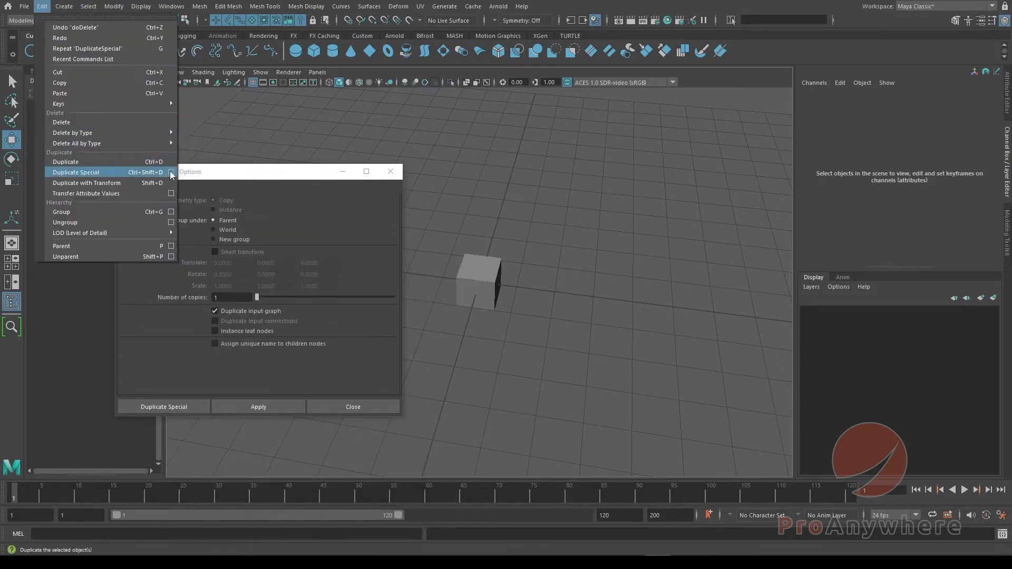
click(222, 179)
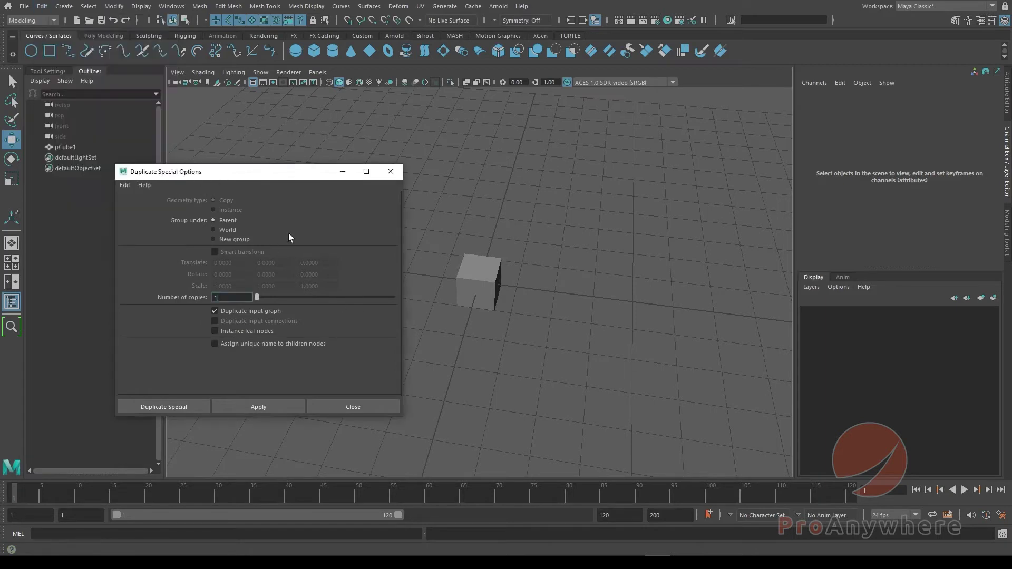
click(125, 185)
click(142, 208)
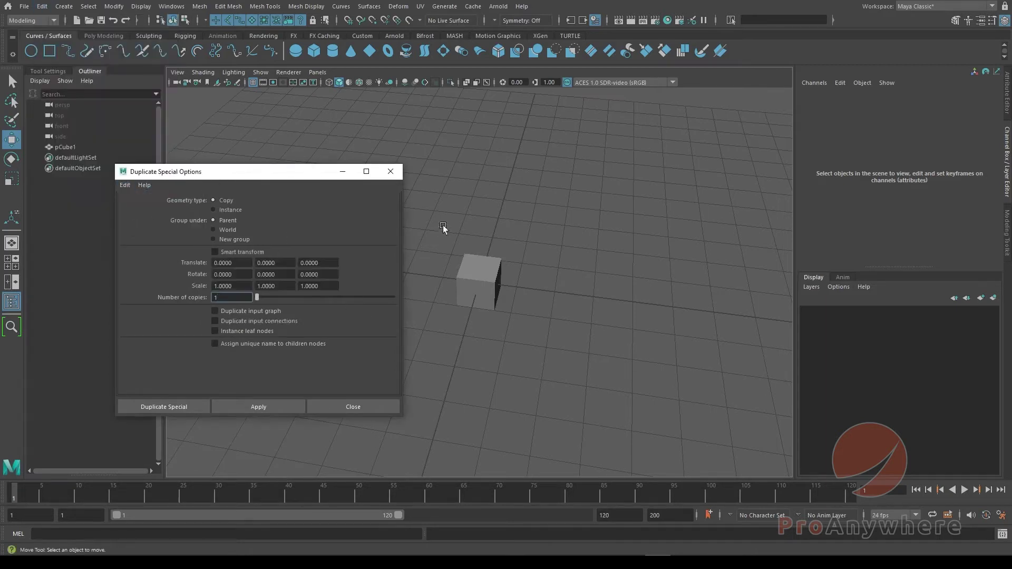
Duplicate the original cube once using Duplicate Special with Duplicate input connections enabled, and close the options.
click(464, 279)
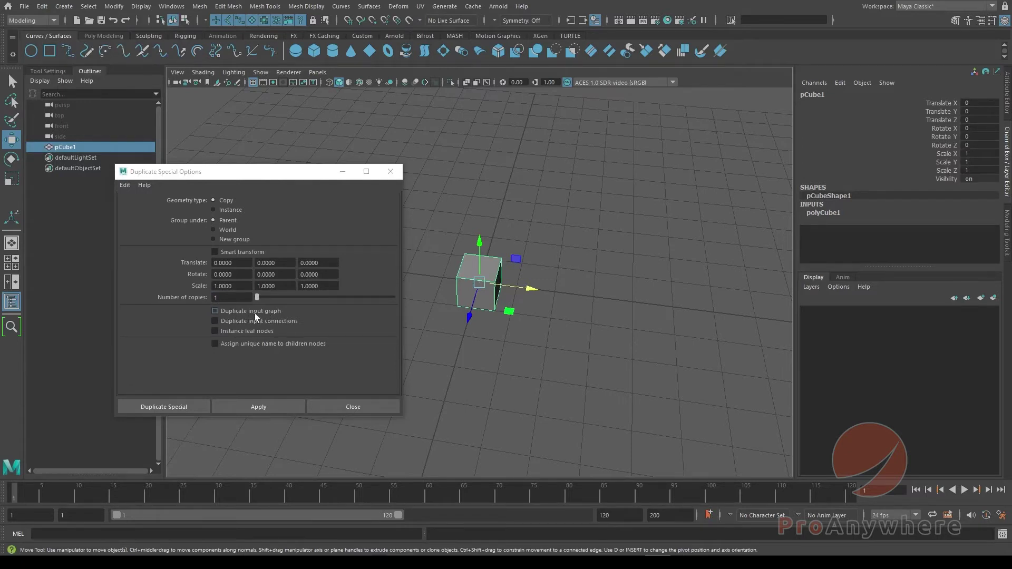
click(225, 323)
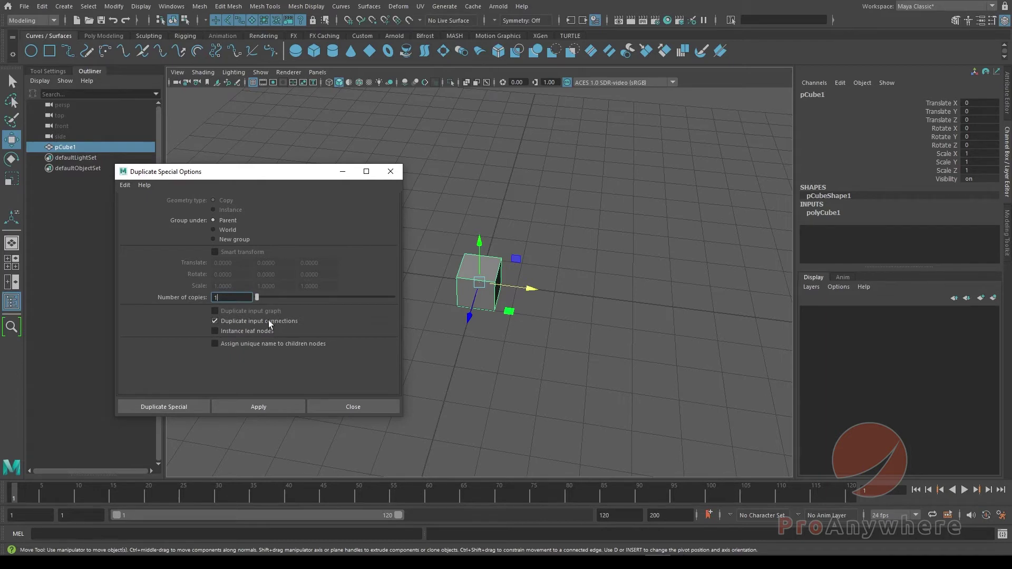
click(267, 407)
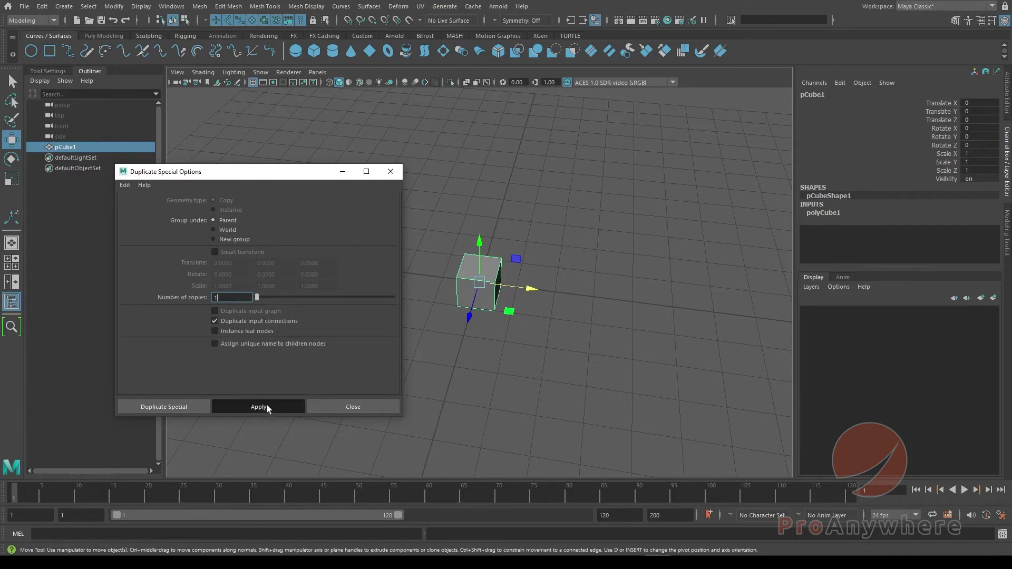
click(390, 171)
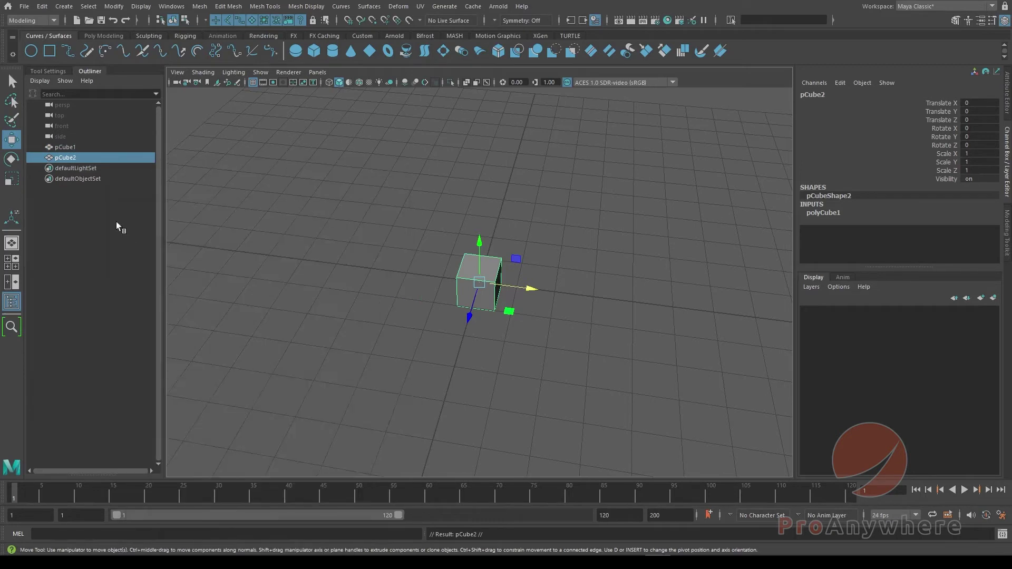
Move the connected copy to about -2.17 in X and 1.91 in Y, away from the original cube.
drag(536, 290, 455, 264)
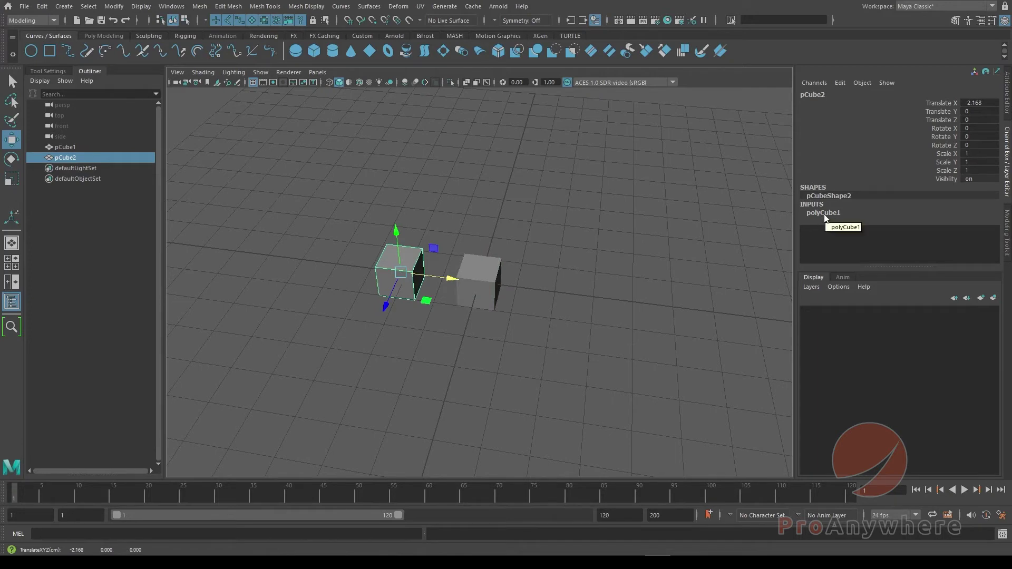
click(504, 279)
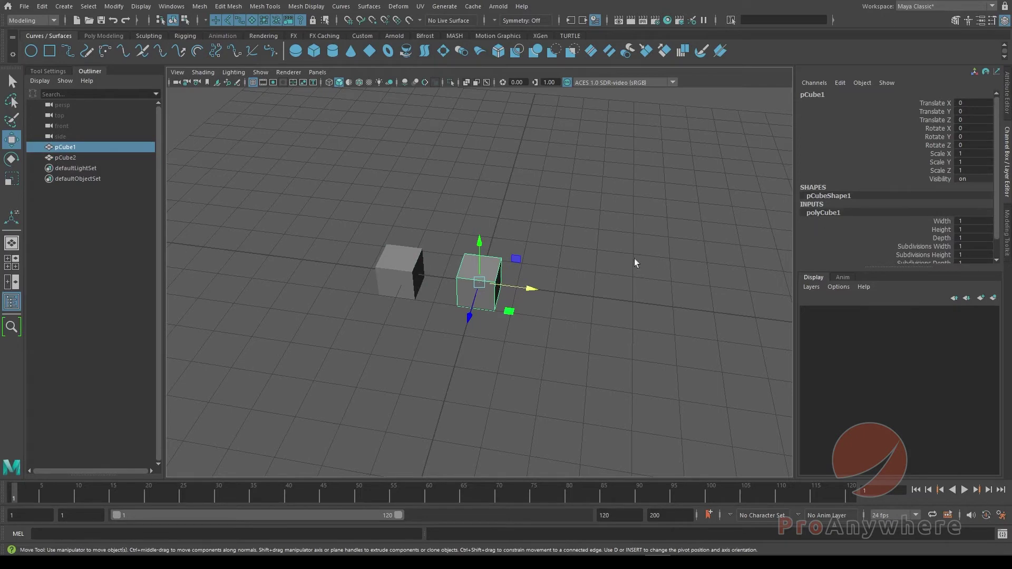
click(403, 287)
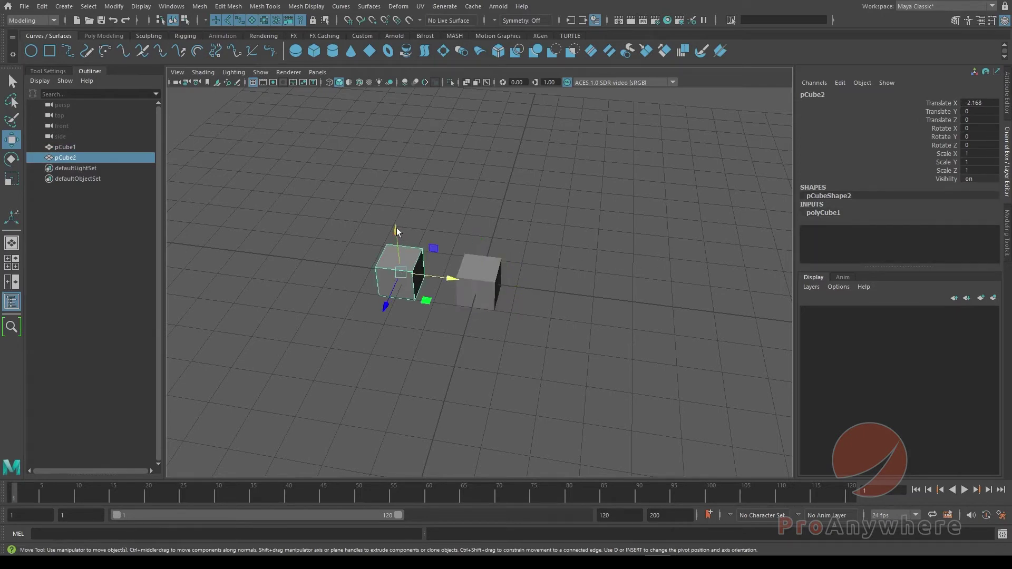
drag(396, 232, 390, 171)
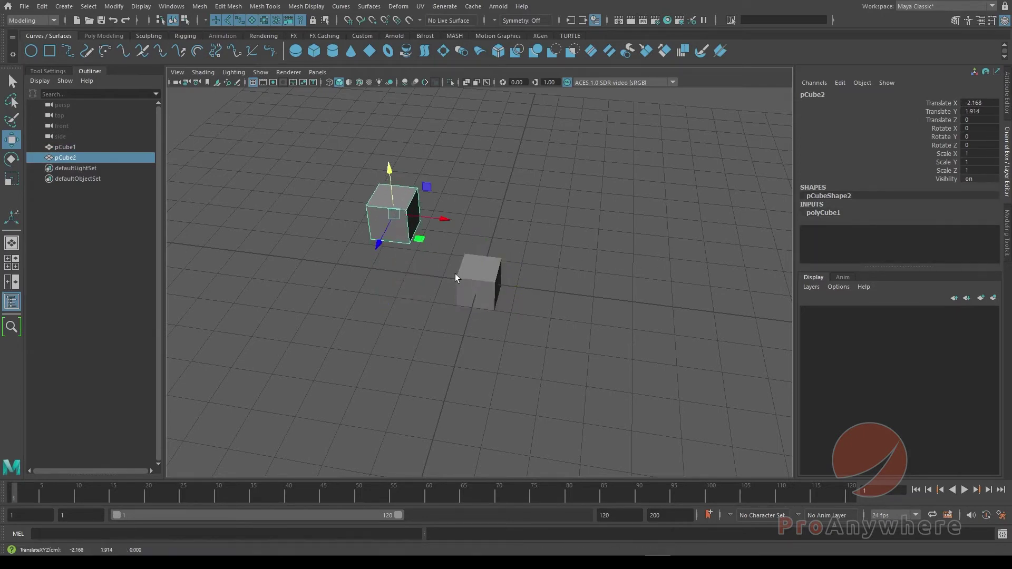
Increase the original cube's width through its polyCube1 input to test the connection with the copy.
click(499, 276)
click(836, 220)
click(941, 226)
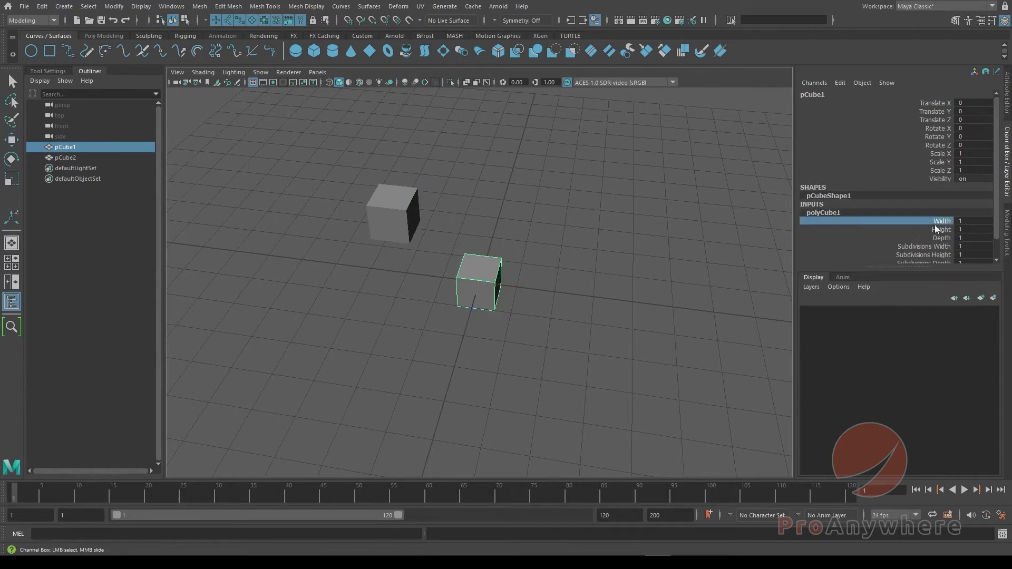
middle_drag(588, 304, 623, 301)
key(w)
Select the raised copy and increase the shared polyCube1 width to 6.
click(458, 233)
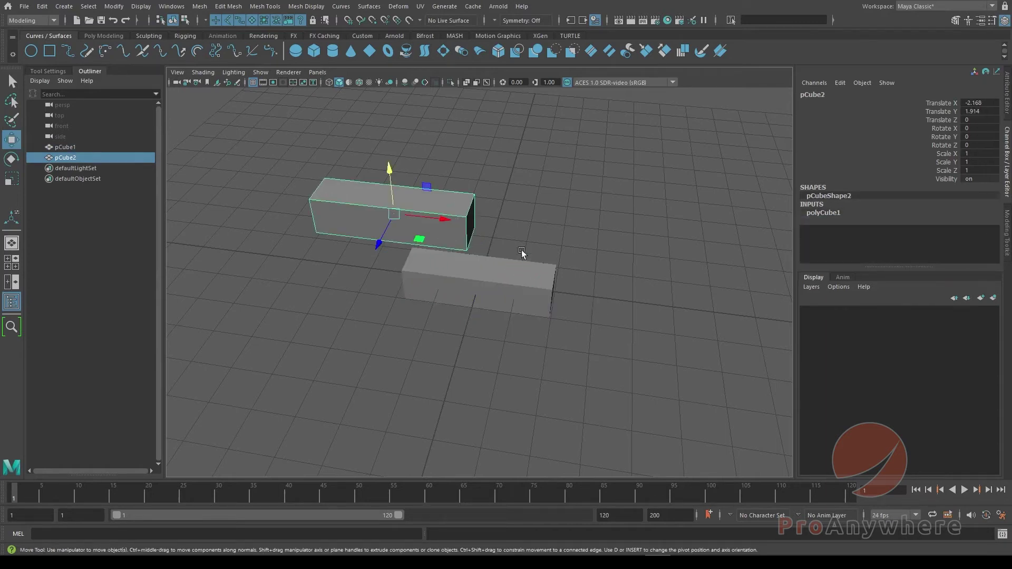
click(831, 214)
click(931, 221)
middle_drag(560, 292, 548, 298)
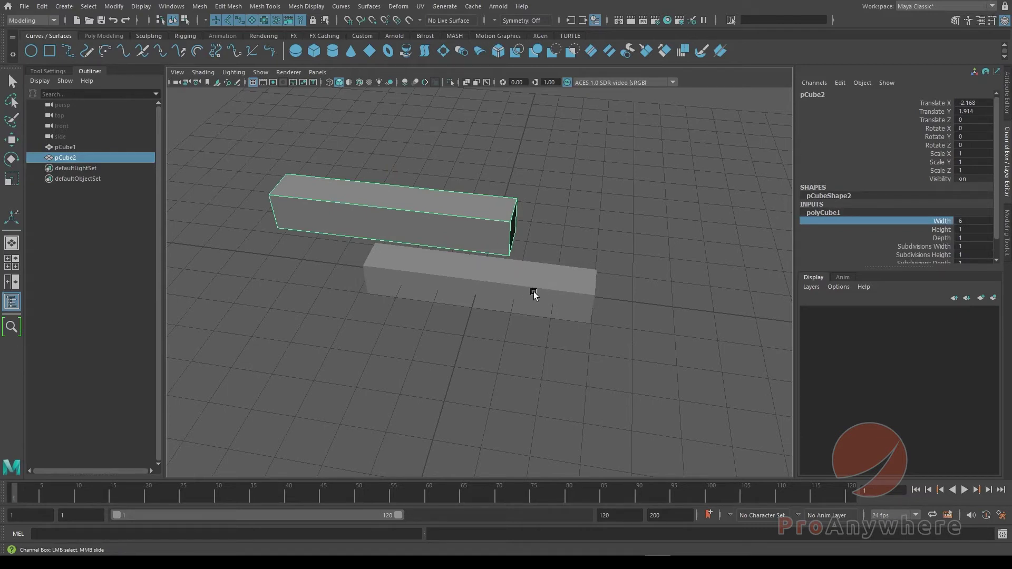
Select the original cube and reduce the shared polyCube1 width to 5.1.
click(534, 294)
click(817, 213)
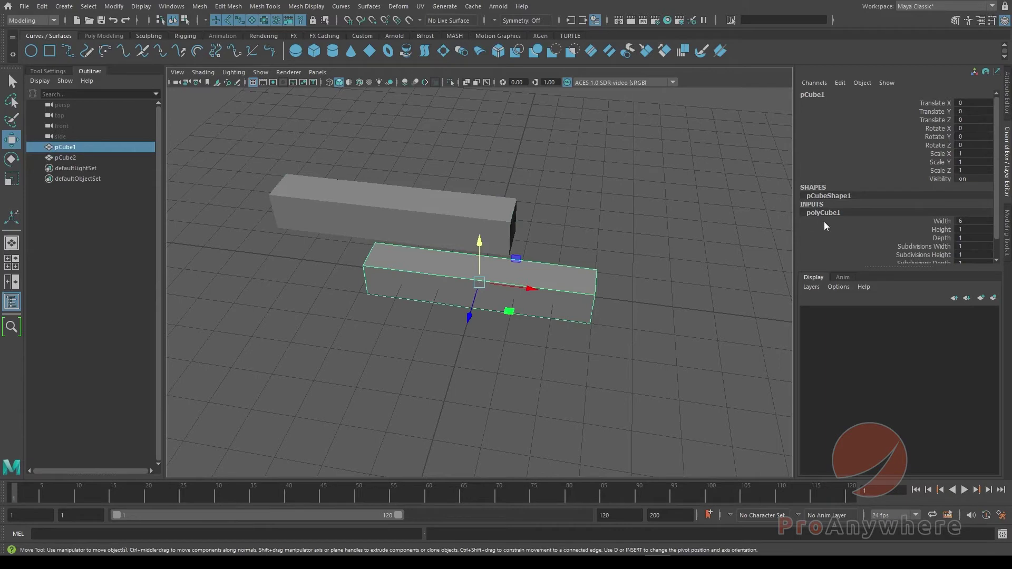
click(938, 222)
middle_drag(551, 279, 540, 271)
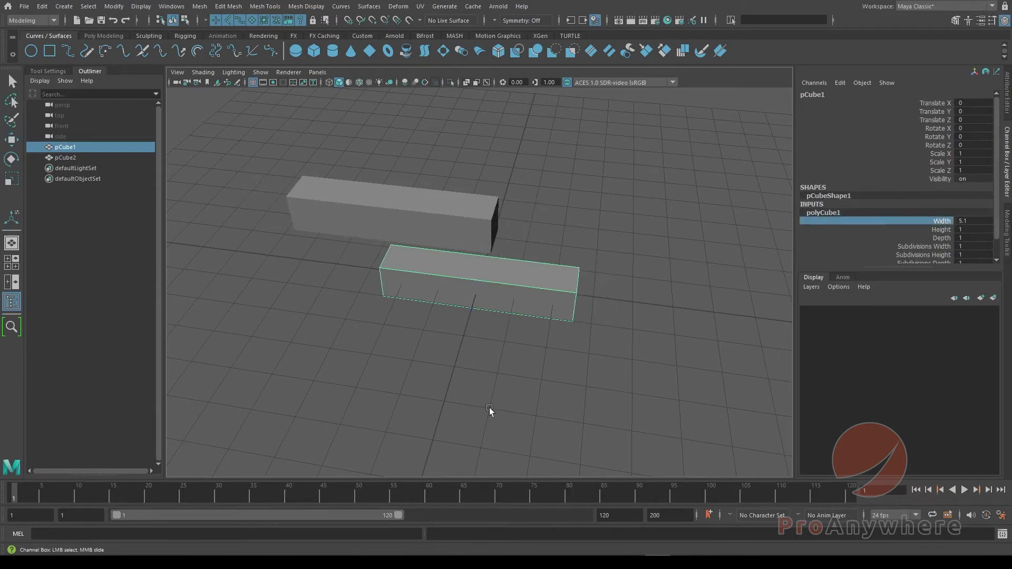
Select both connected cubes and delete them to empty the scene.
shift+click(420, 198)
key(w)
key(Delete)
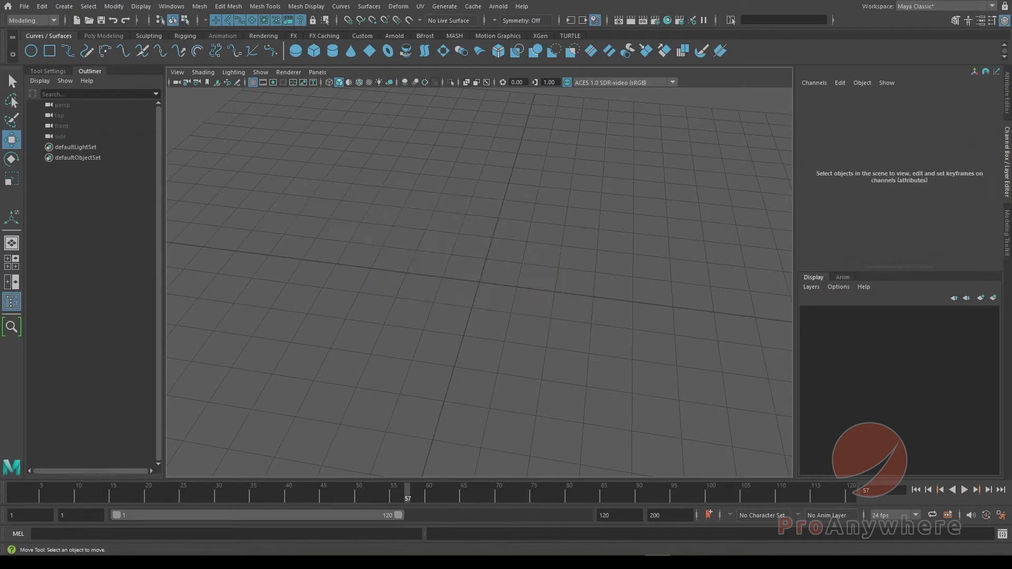
Create a polygon sphere moved along X to about 3.05, and delete it.
click(63, 6)
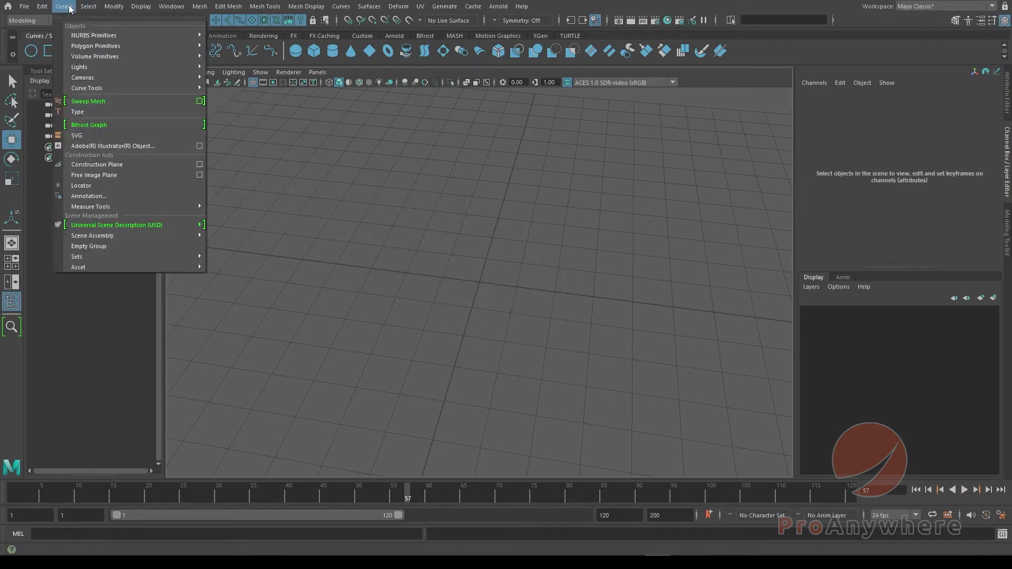
mouse_move(43, 8)
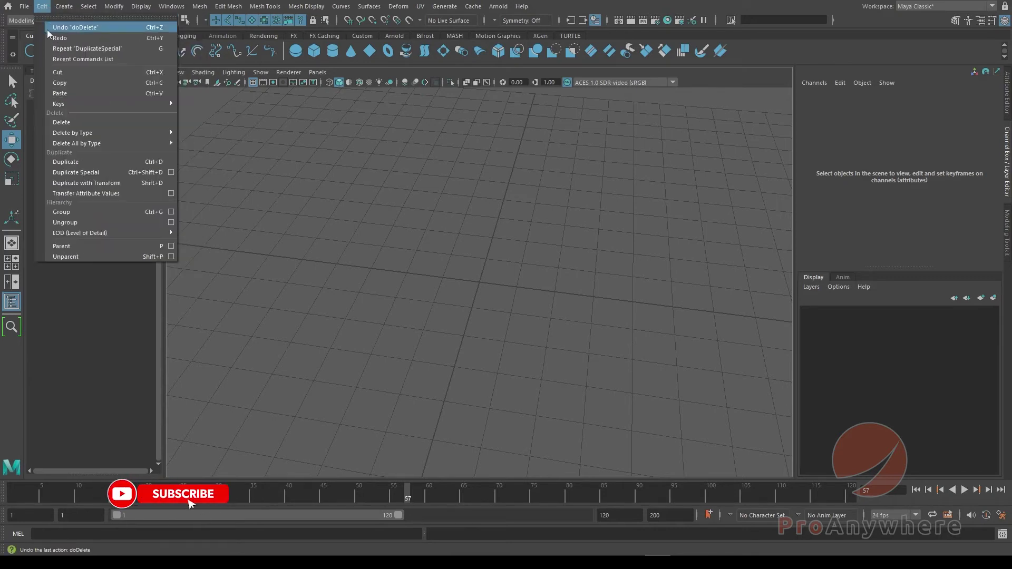
mouse_move(65, 46)
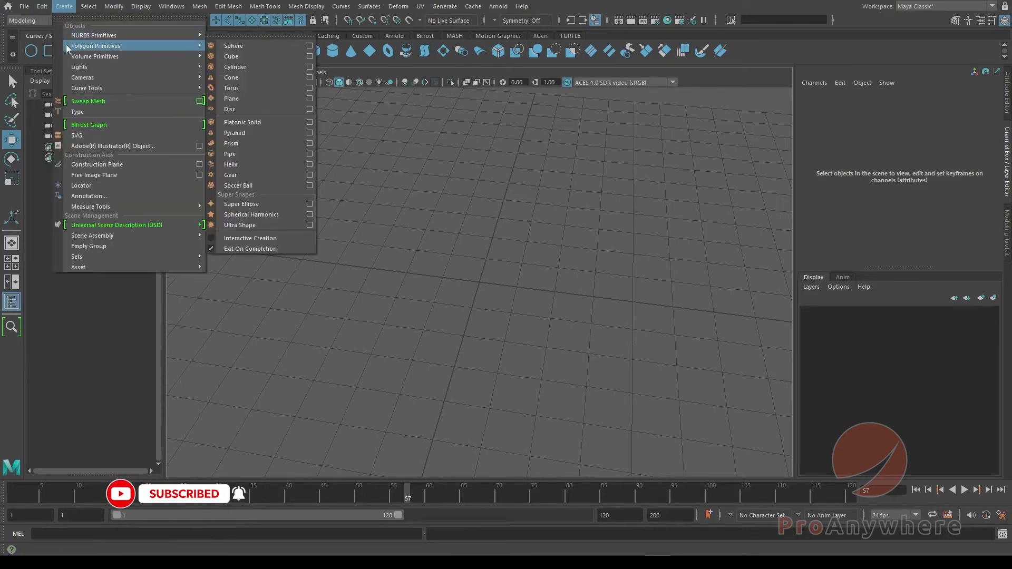
click(246, 45)
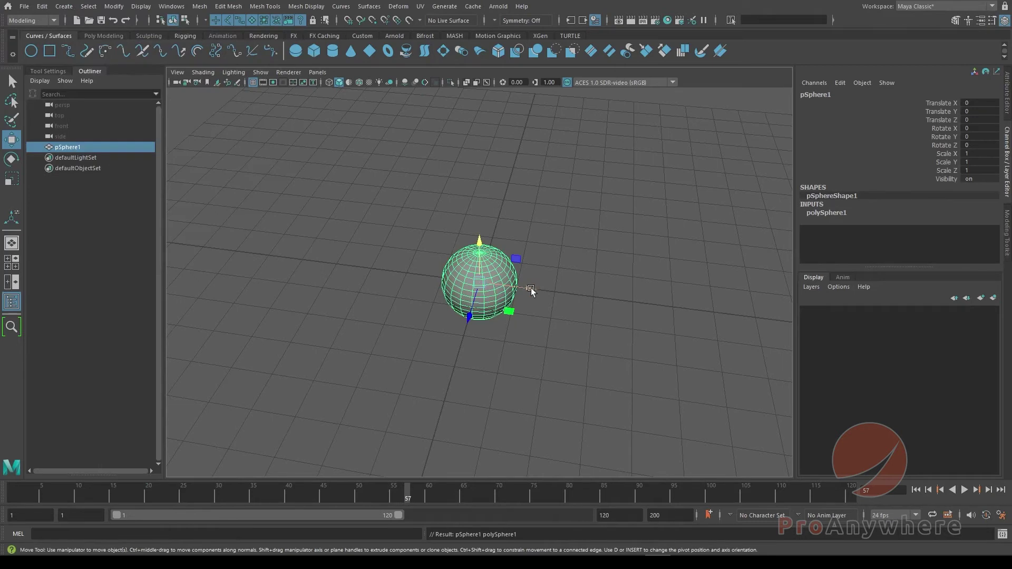
drag(531, 290, 650, 309)
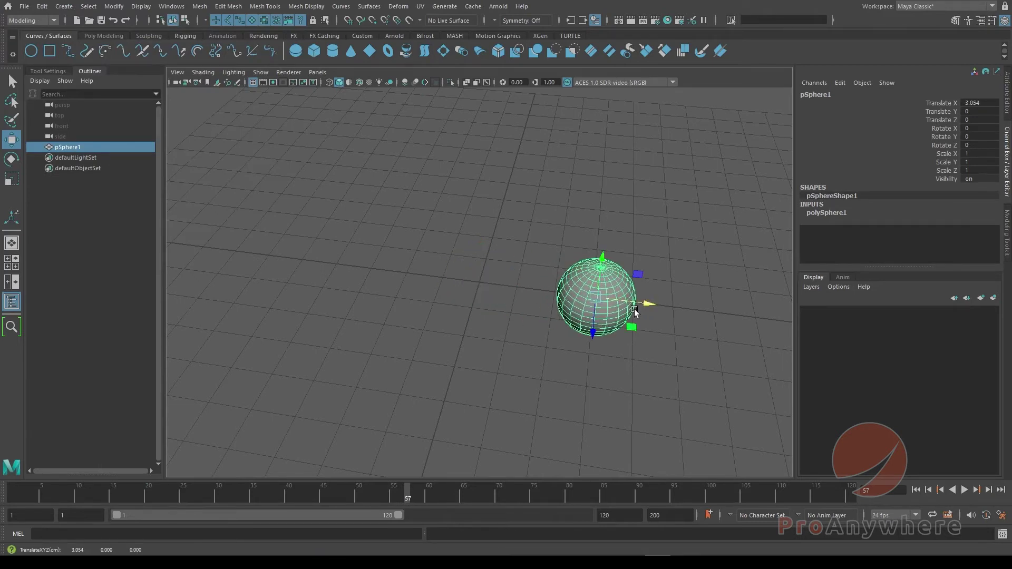
key(Delete)
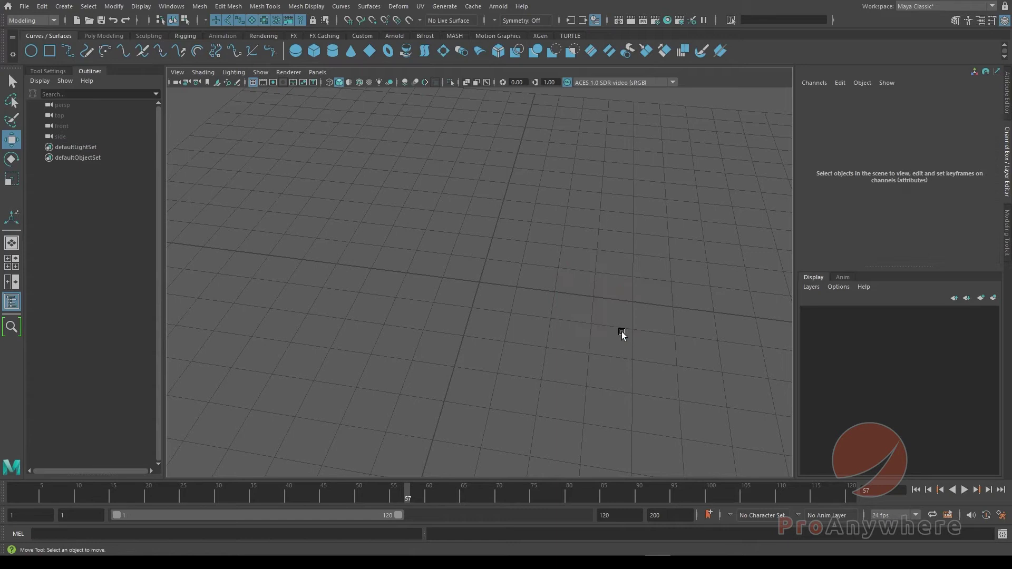
Create a polygon cube at the origin of the empty scene.
click(62, 7)
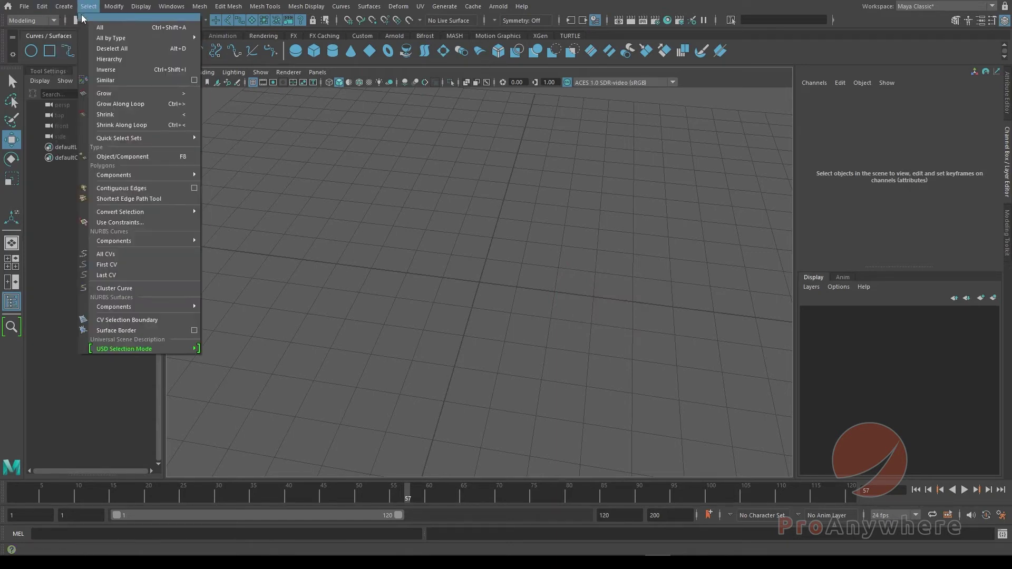
mouse_move(106, 46)
click(232, 56)
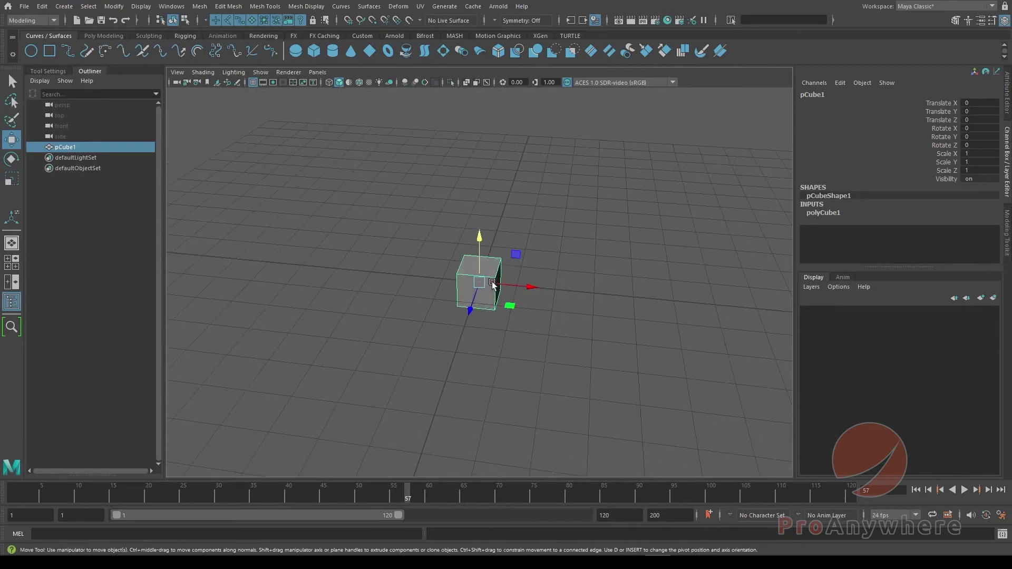
In component mode, move the cube's two upper vertices on the +X side outward and up to about X 1.035, Y 1.358.
click(186, 21)
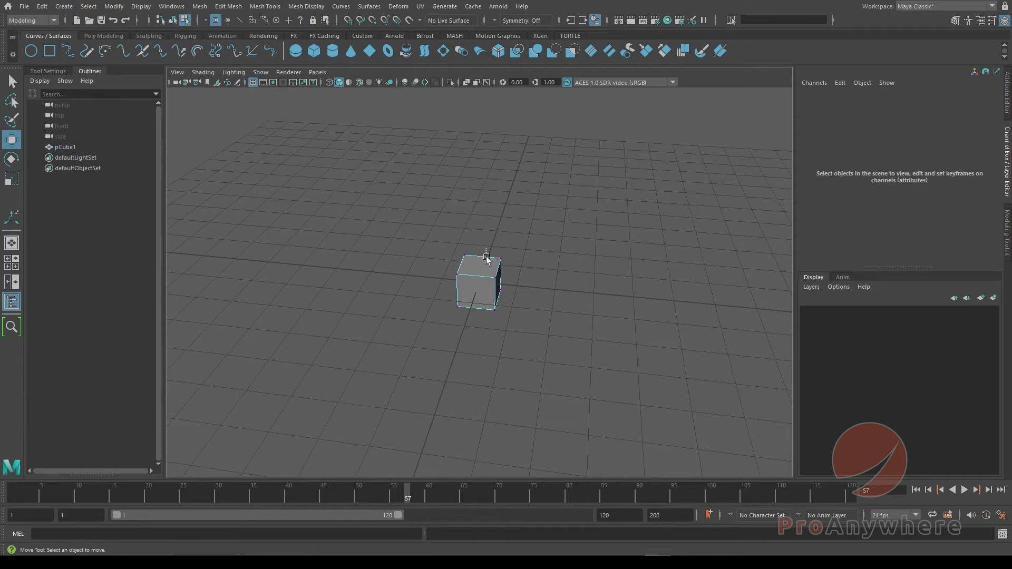
click(500, 260)
drag(531, 249, 557, 217)
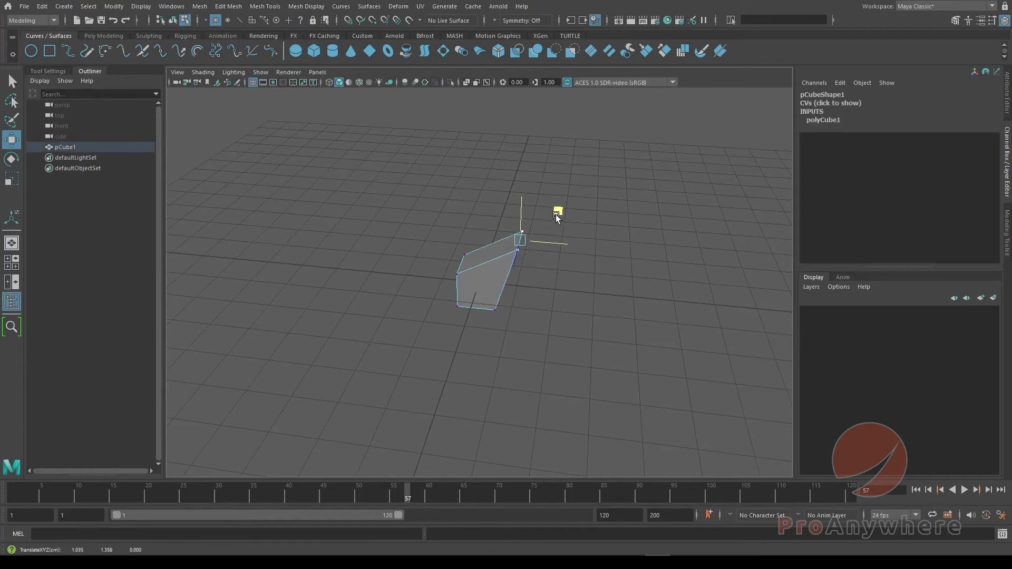
alt+drag(516, 275, 514, 289)
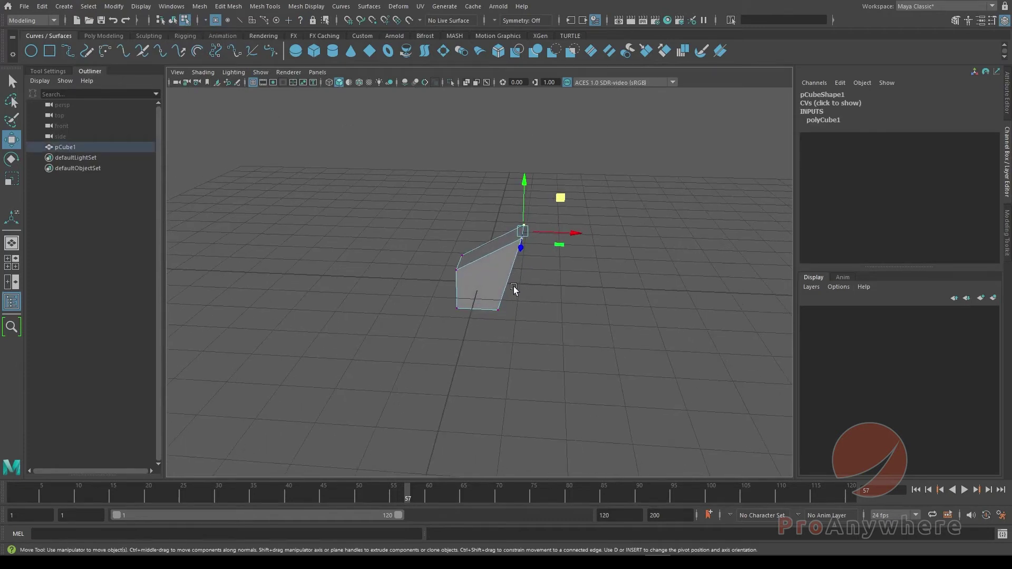
Move all the cube's vertices together along X to about 2.22, keeping the pivot at the origin, and return to object mode.
drag(430, 202, 571, 364)
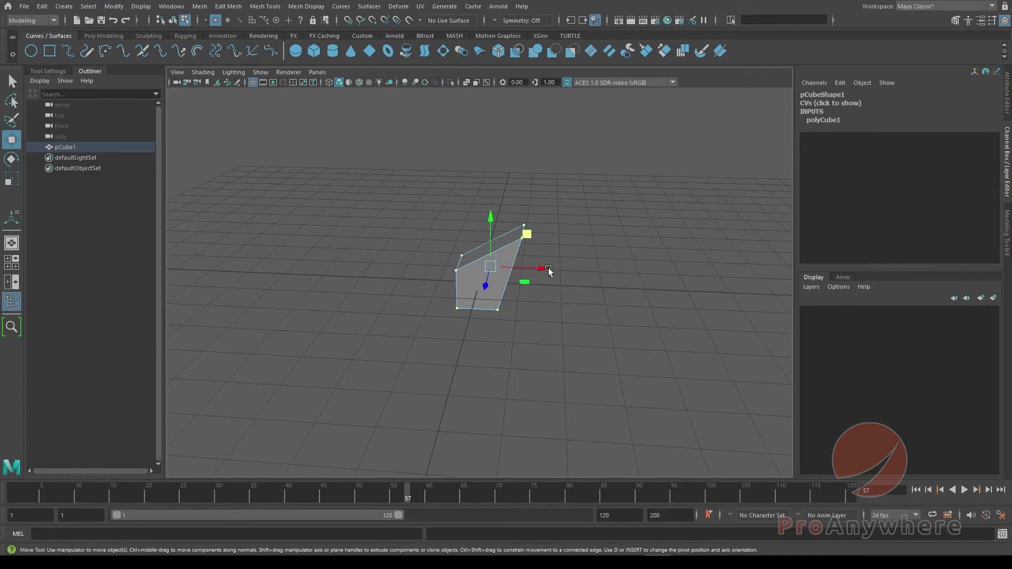
drag(538, 268, 615, 288)
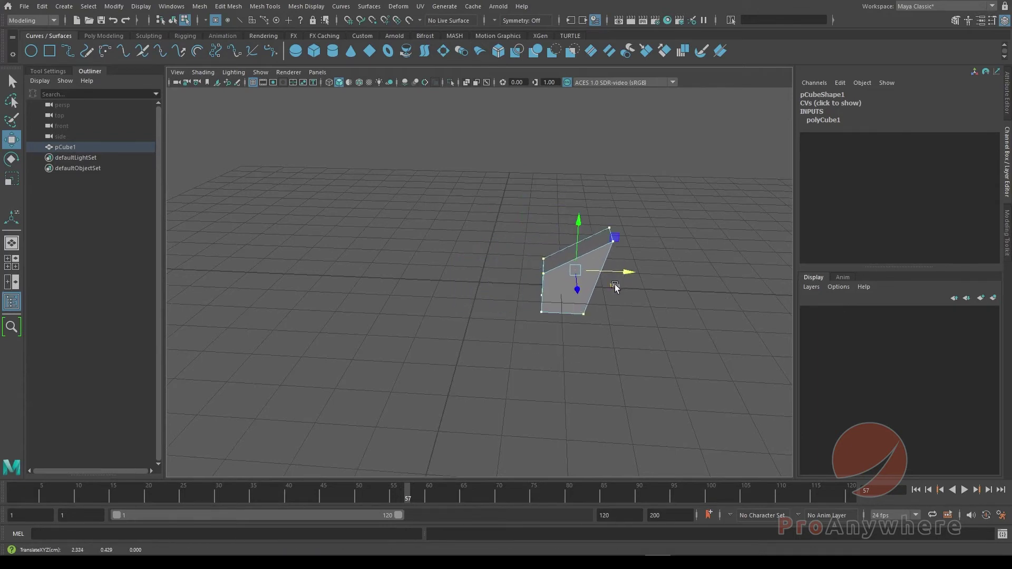
click(173, 20)
Select the reshaped cube as an object and make a regular duplicate of it in place.
click(374, 216)
click(554, 276)
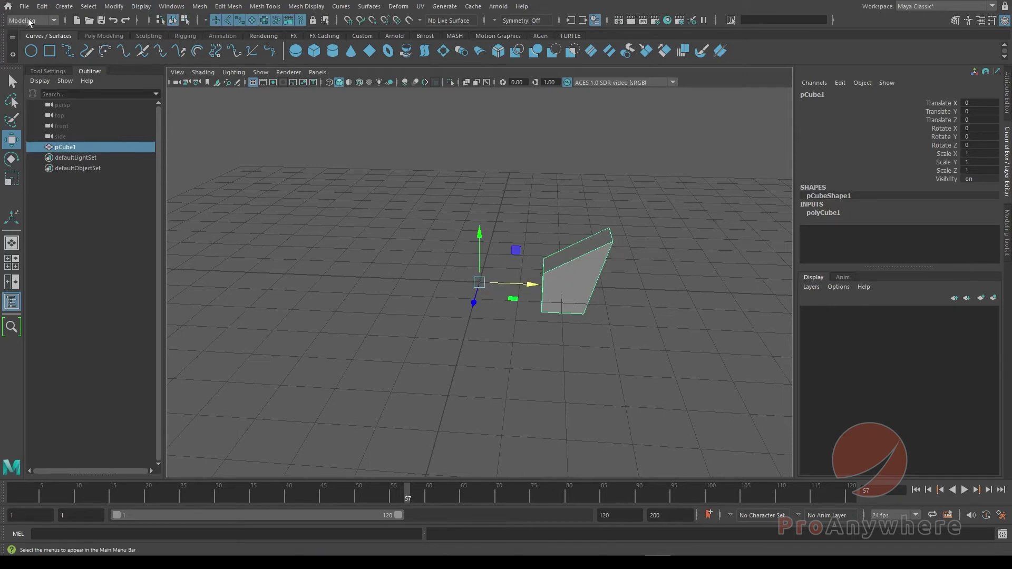
click(40, 9)
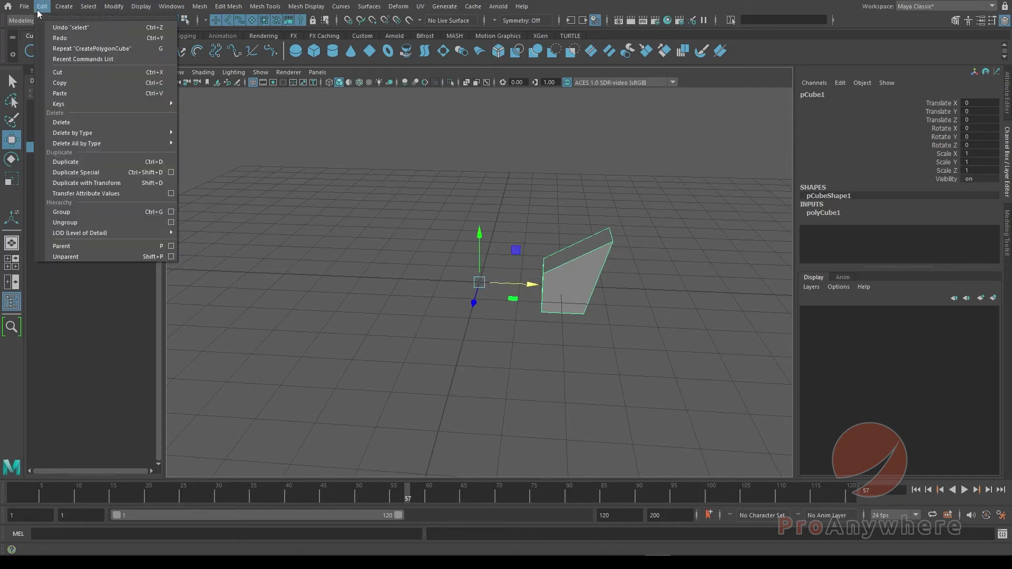
click(68, 161)
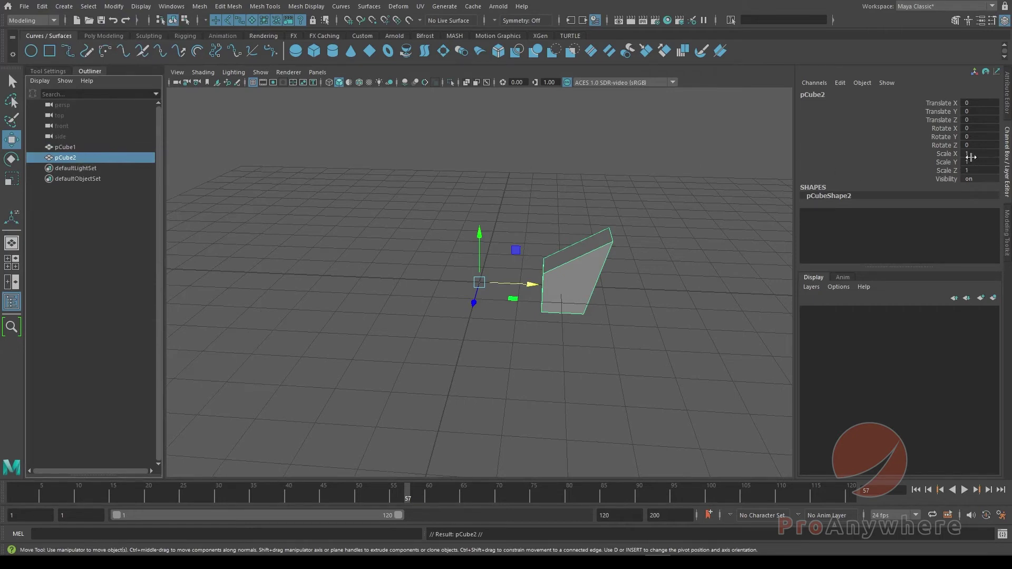
Mirror the duplicate across the origin by setting its Scale X to -1.
click(971, 154)
alt+drag(522, 314, 490, 290)
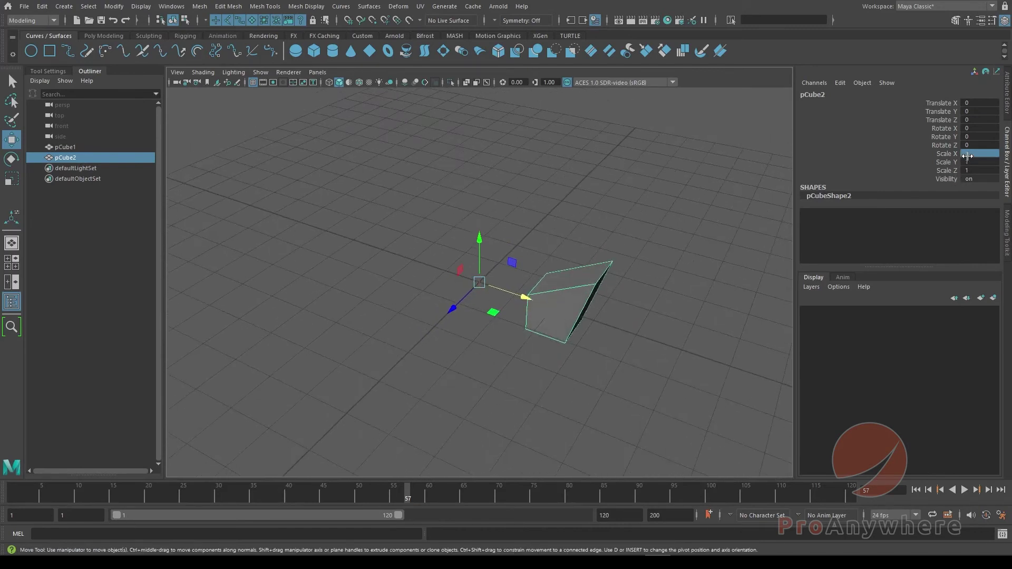
click(969, 156)
key(Return)
alt+drag(589, 285, 527, 264)
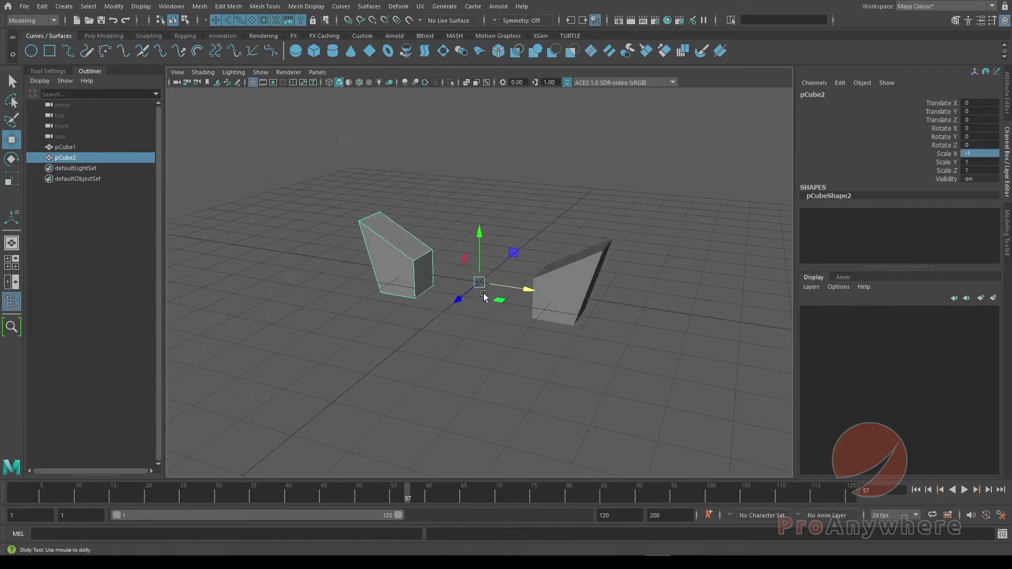
Switch to the Select tool and compare the channel values of the original cube and its mirrored copy.
key(q)
click(527, 216)
click(569, 285)
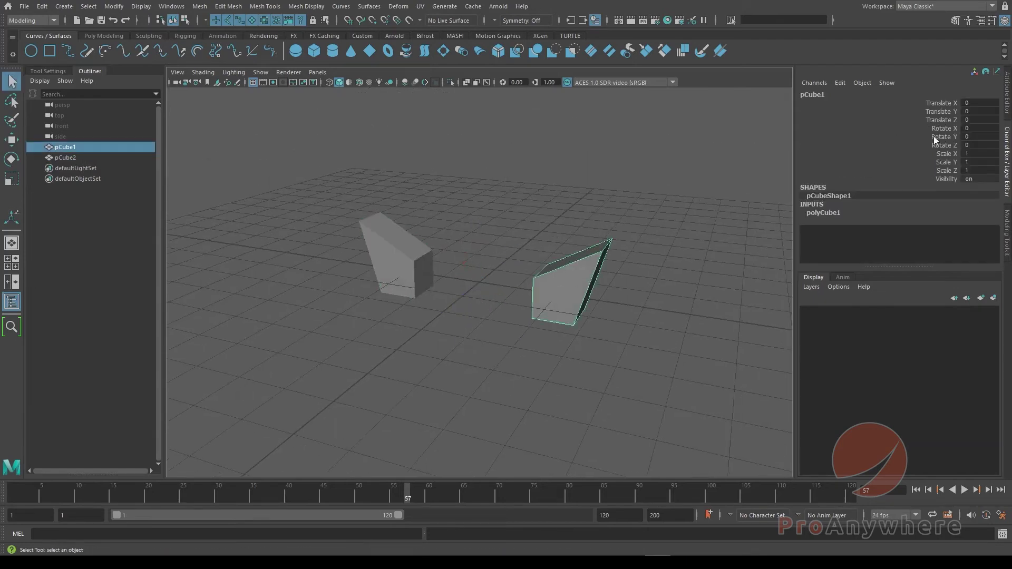
drag(430, 221, 447, 255)
click(604, 267)
Freeze the mirrored copy's translate, rotate and scale after resetting the Freeze Transformations options to their defaults.
click(429, 263)
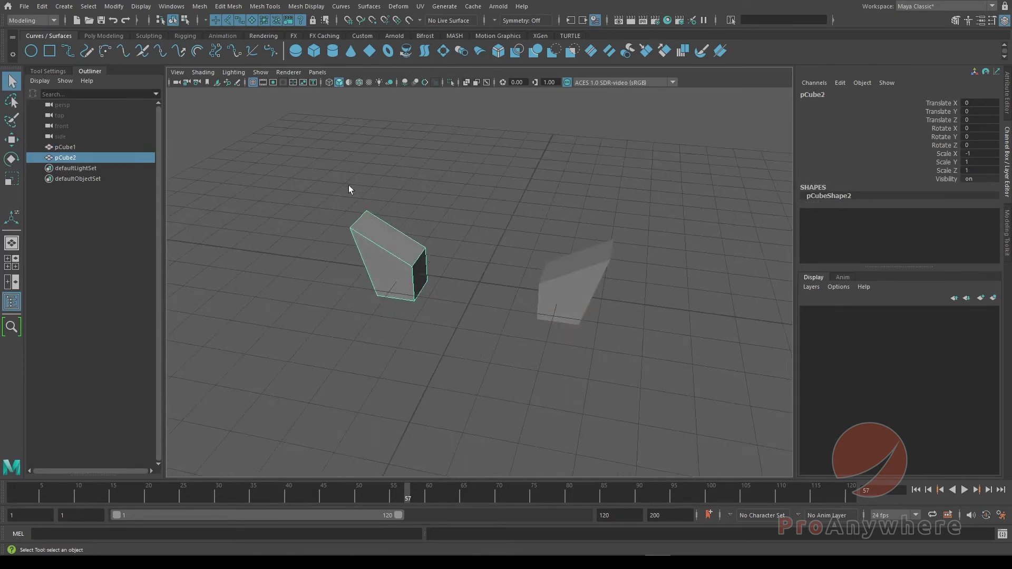
click(115, 8)
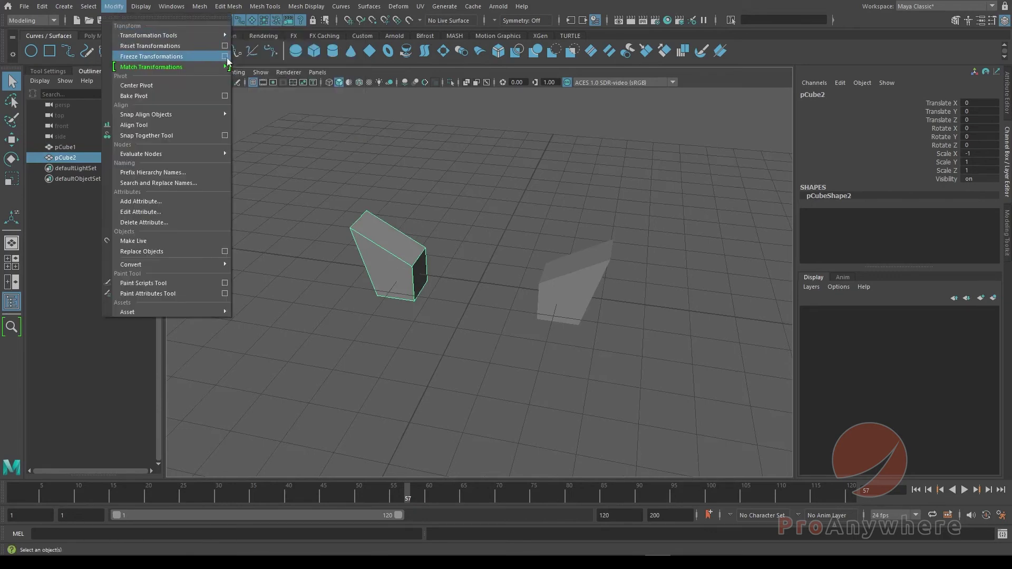
key(Escape)
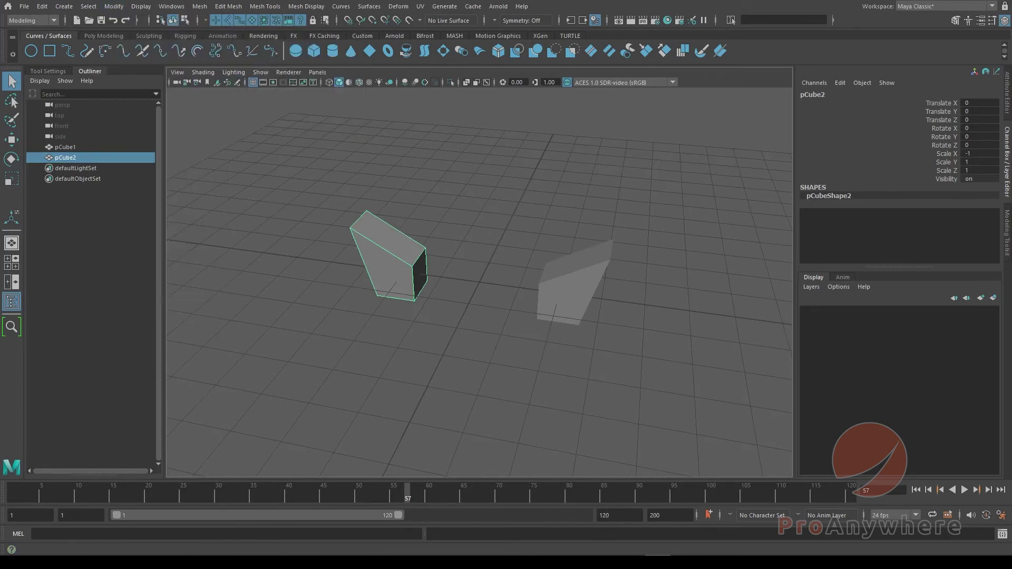
click(325, 154)
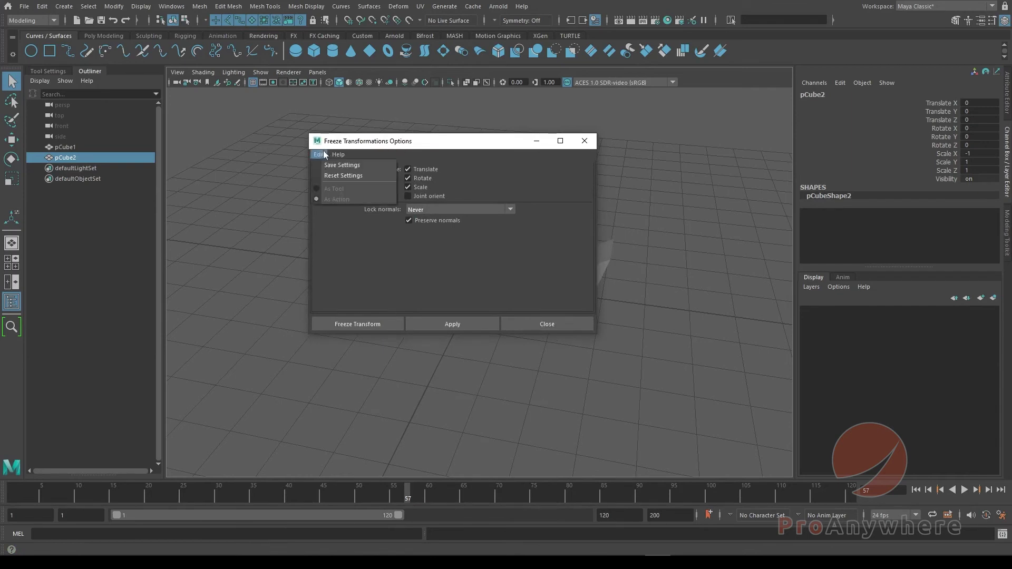
click(323, 178)
drag(368, 141, 552, 109)
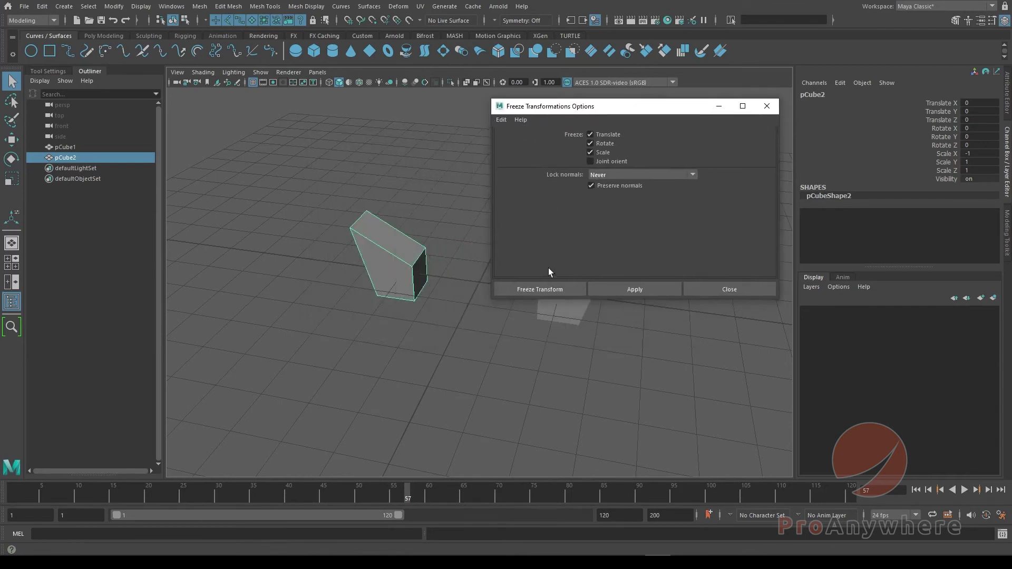
click(543, 287)
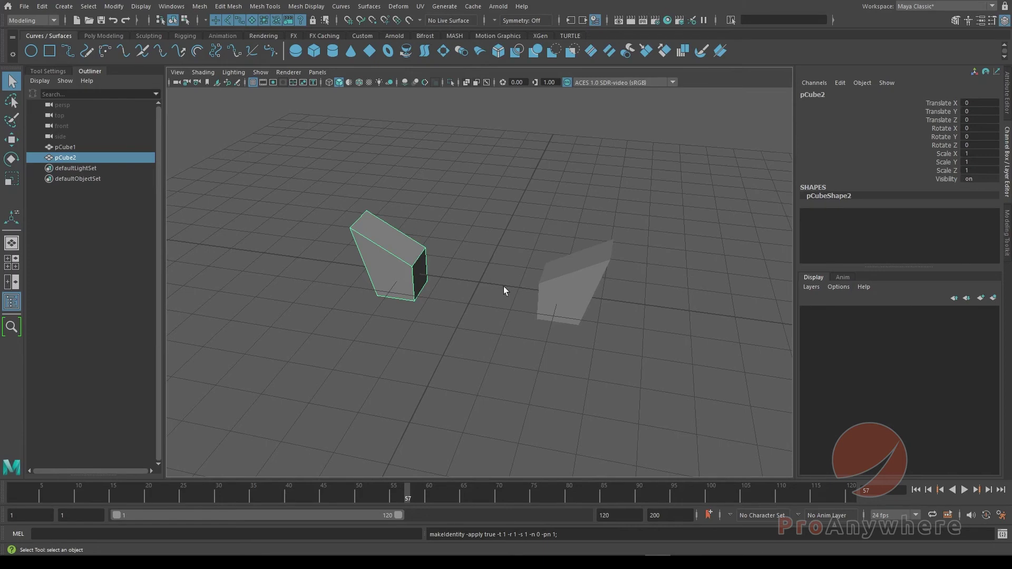
Select the original and the frozen copy in turn to check their transform values.
alt+drag(504, 286, 461, 272)
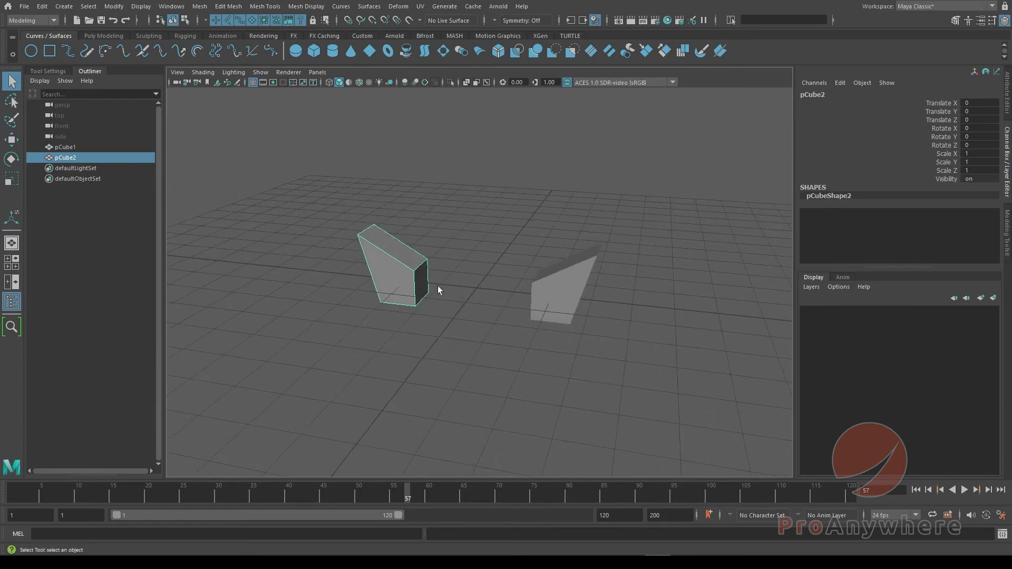
click(525, 242)
click(548, 275)
click(402, 296)
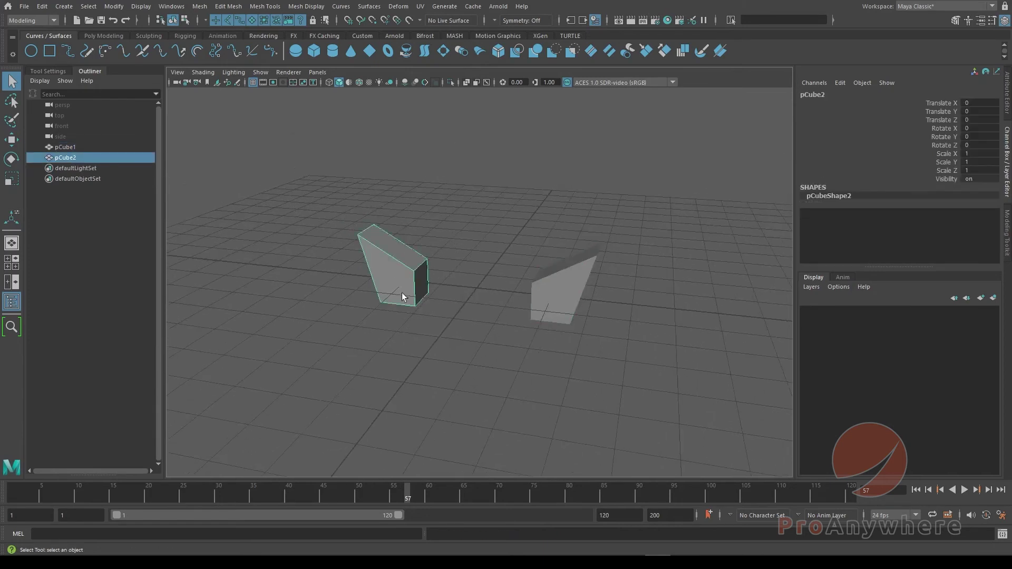